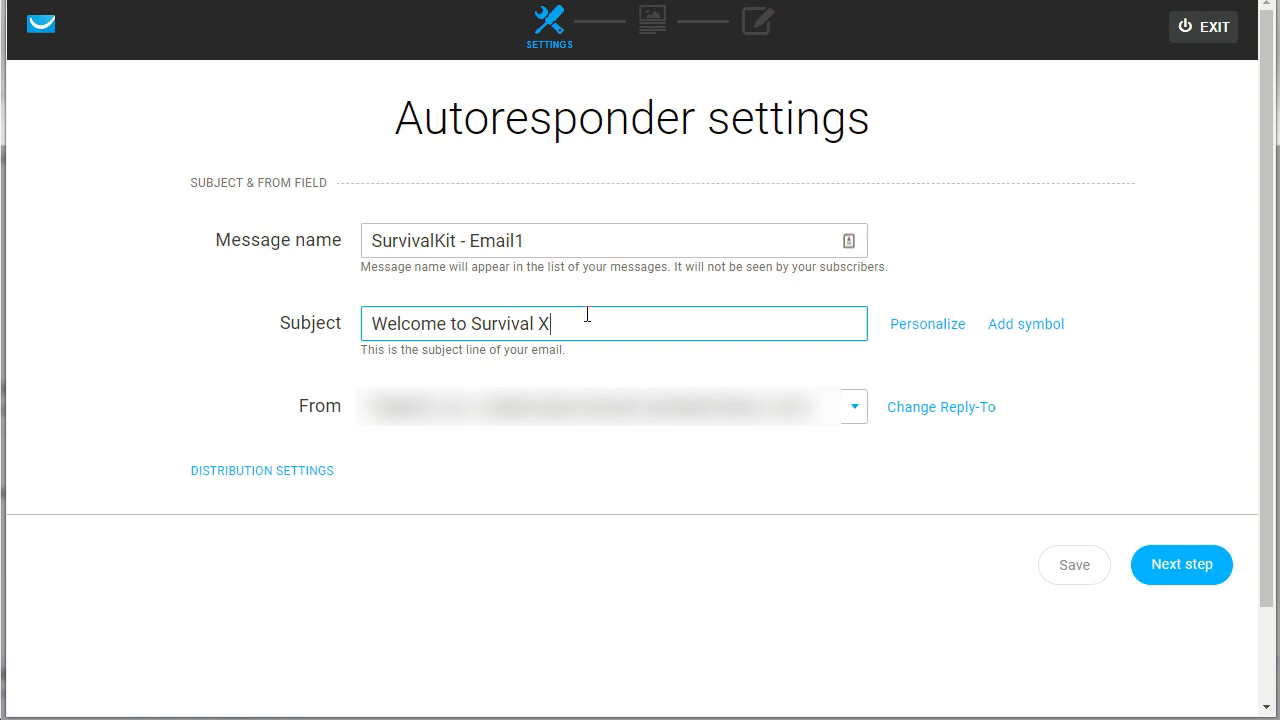
Set the autoresponder's subject line to "Here's your top 5 survival guide"
{"action": "left_click_drag", "start_coordinate": [582, 320], "coordinate": [471, 318]}
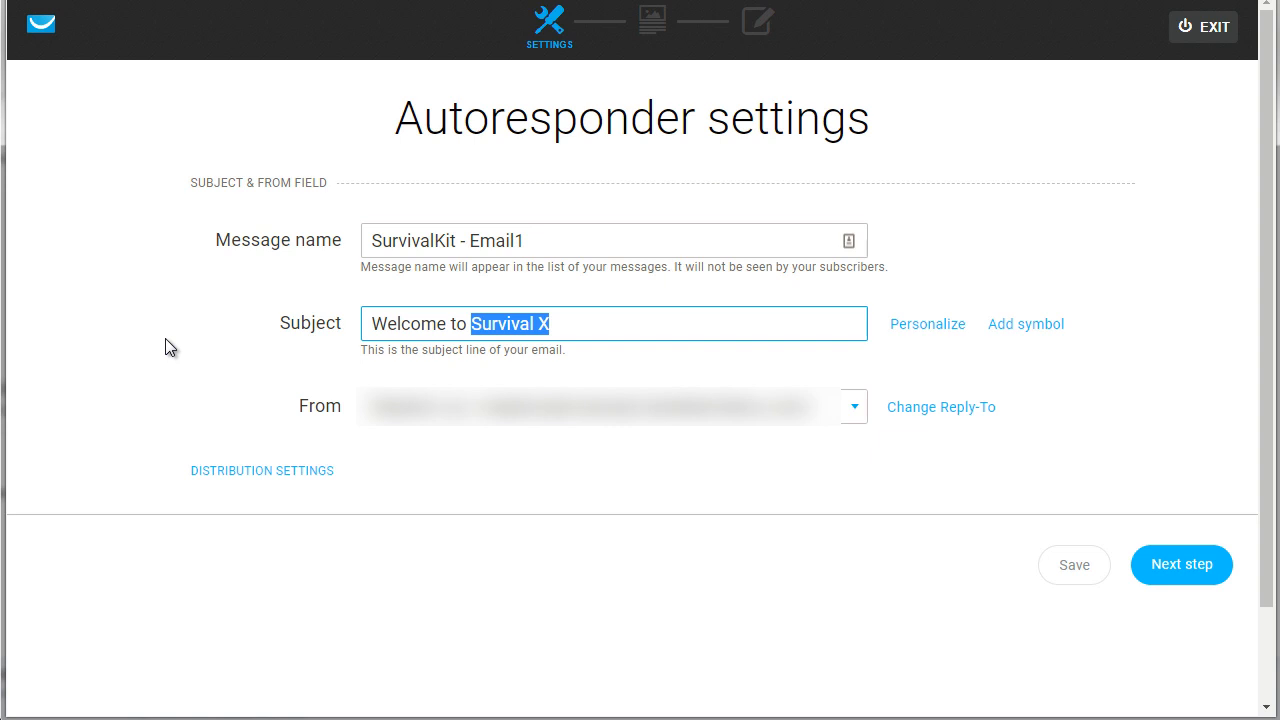
{"action": "type", "text": "Survival Meal Kits"}
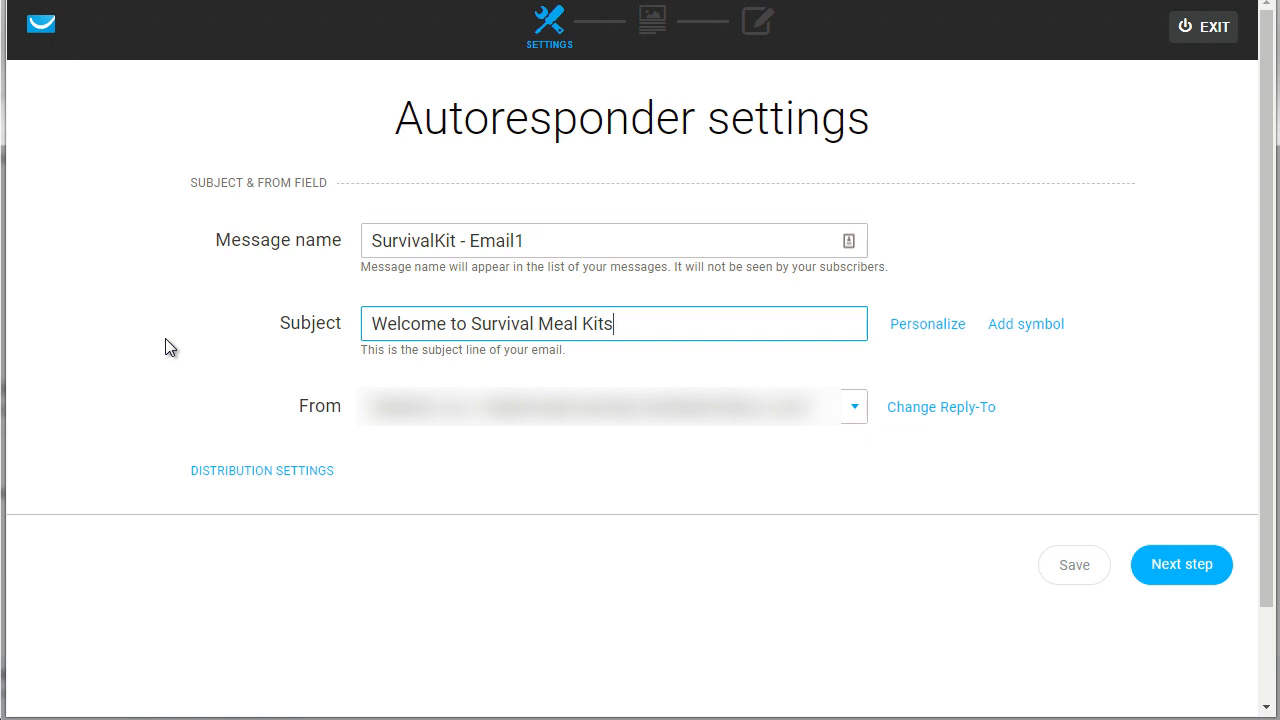
{"action": "key", "text": "ctrl+a"}
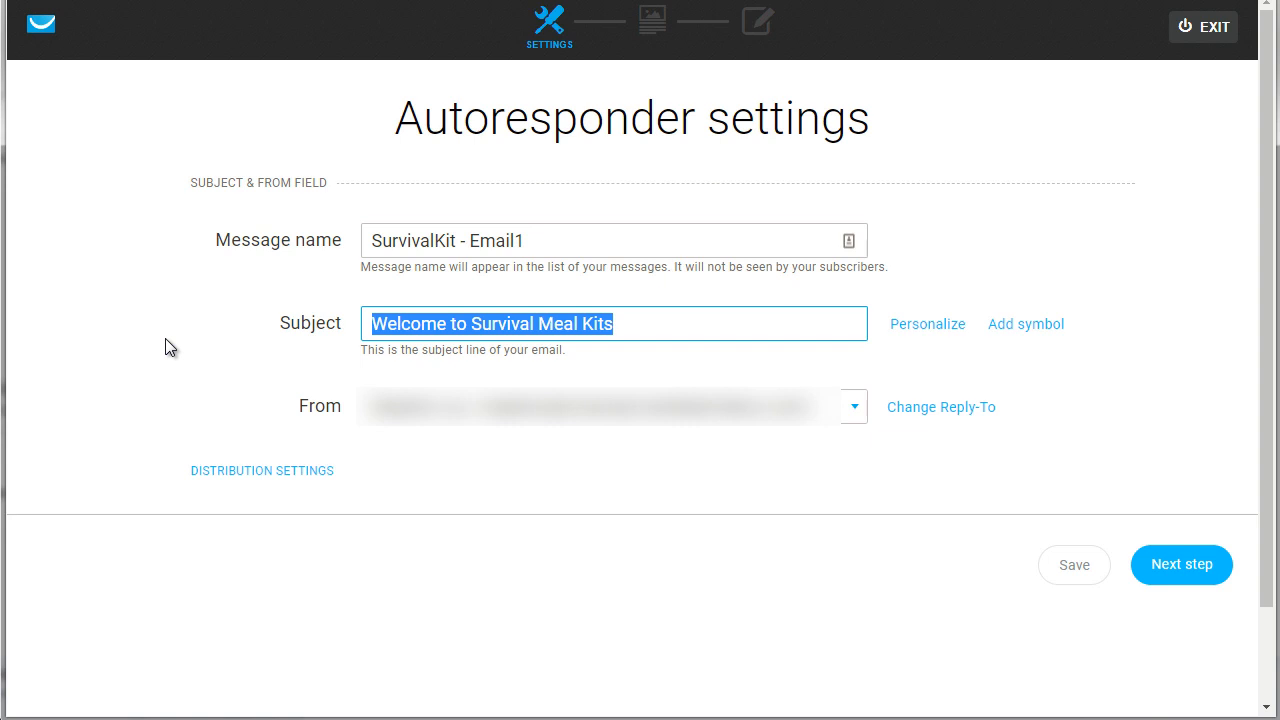
{"action": "type", "text": "Here's your "}
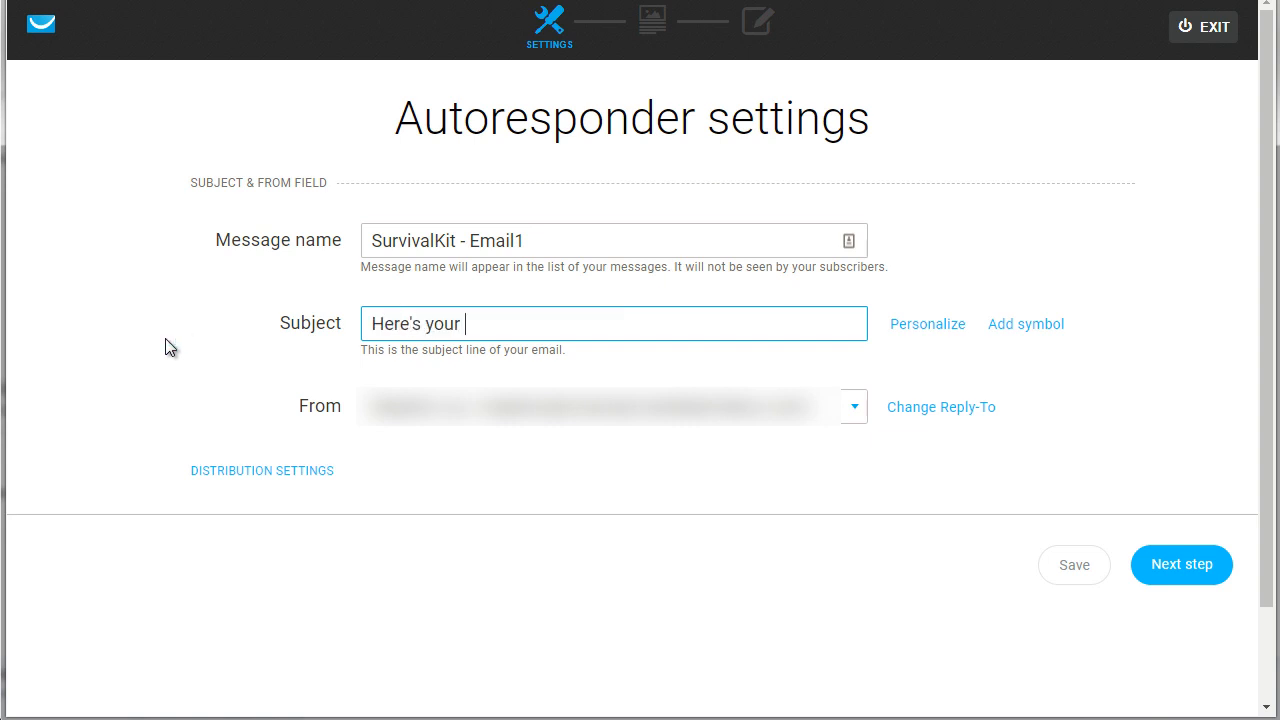
{"action": "type", "text": "top 5 survival"}
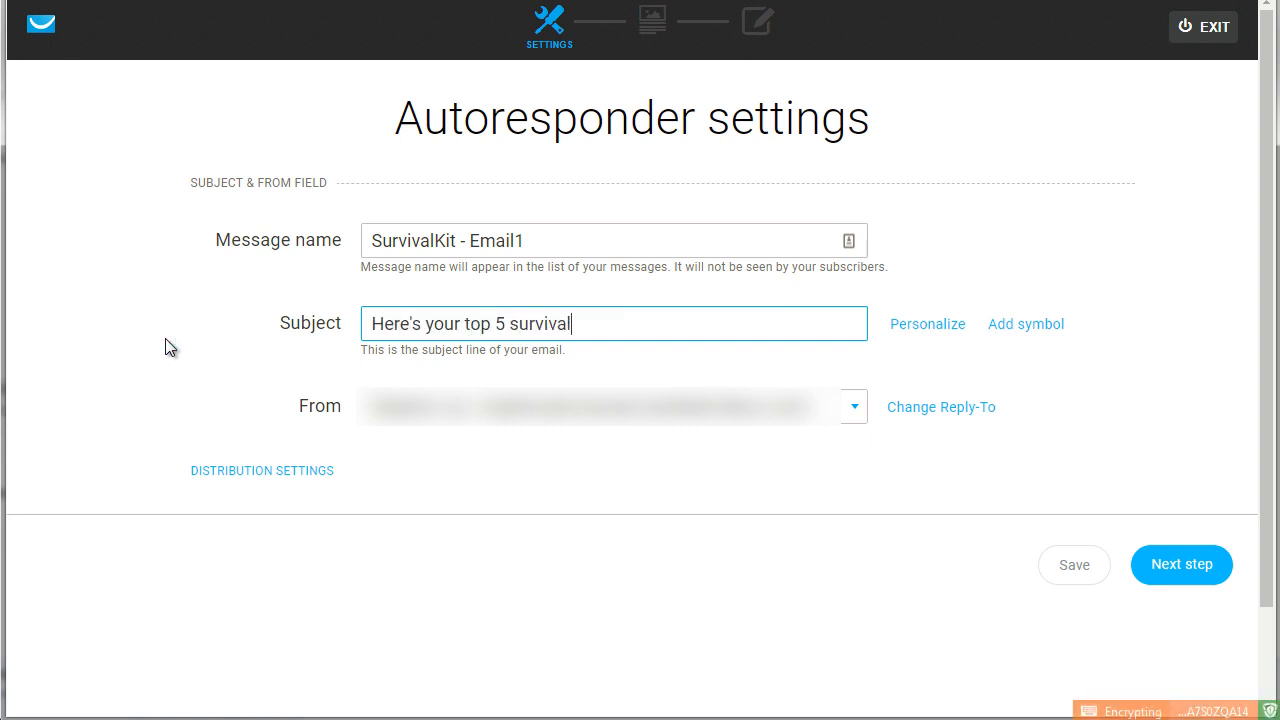
{"action": "type", "text": " guide"}
{"action": "key", "text": "BackSpace"}
{"action": "type", "text": "de"}
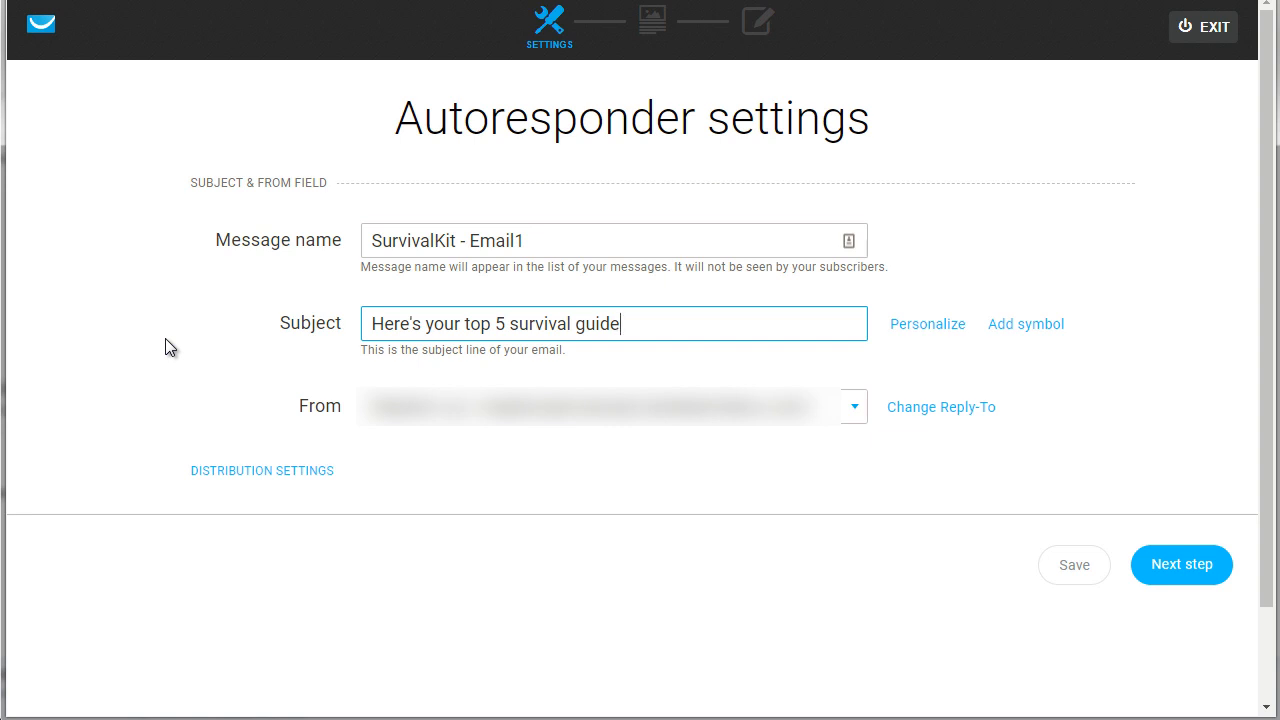
Check the symbols available for the subject line and continue to template selection
{"action": "mouse_move", "coordinate": [903, 332]}
{"action": "mouse_move", "coordinate": [1030, 320]}
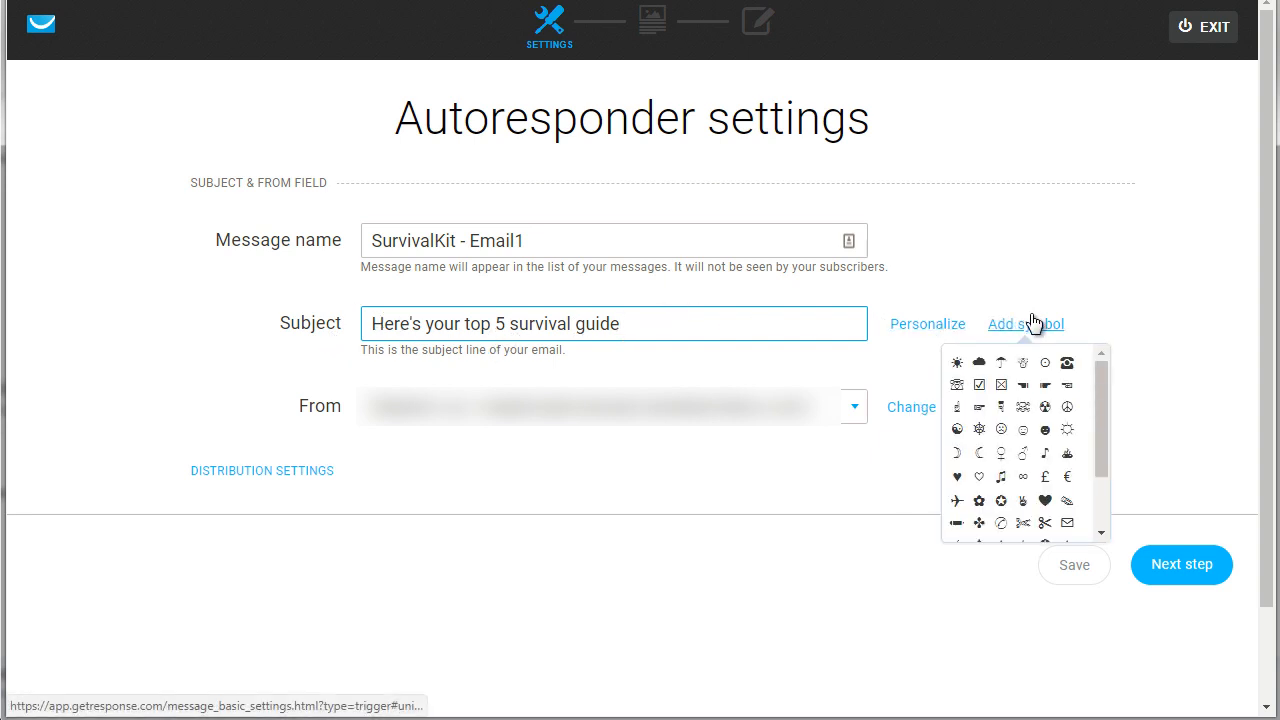
{"action": "left_click", "coordinate": [592, 507]}
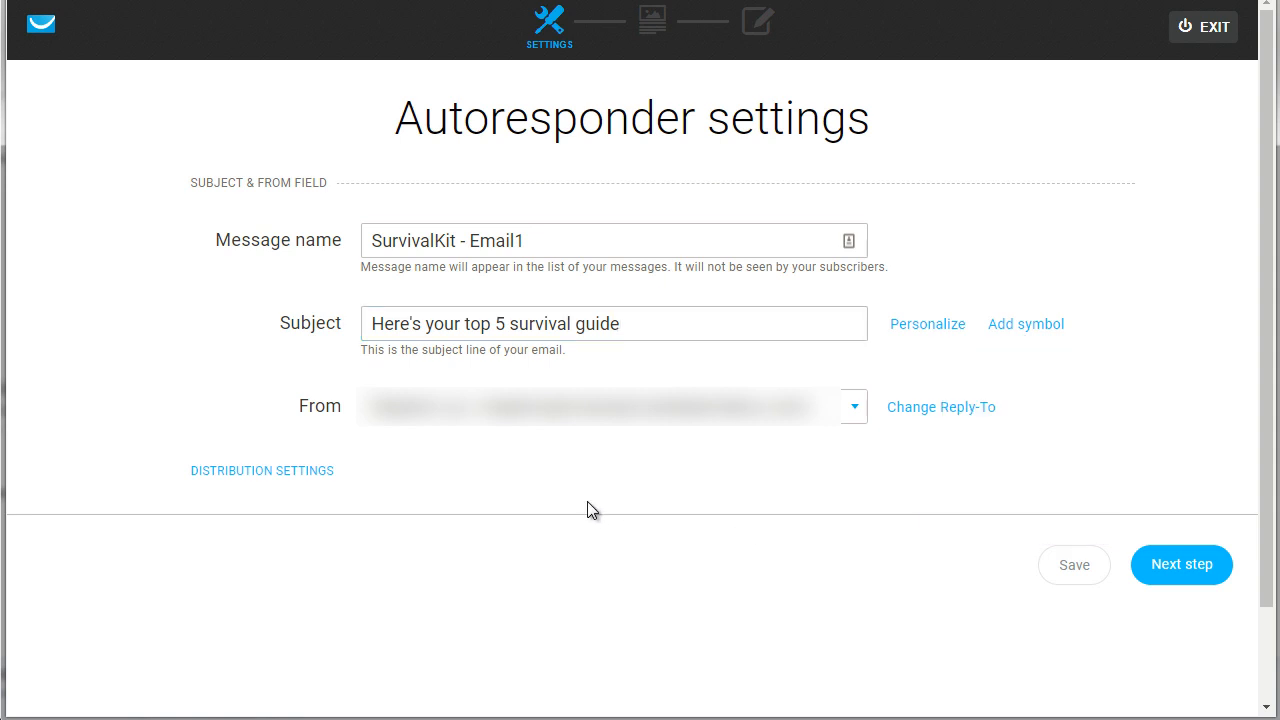
{"action": "mouse_move", "coordinate": [1050, 323]}
{"action": "left_click", "coordinate": [593, 249]}
{"action": "left_click", "coordinate": [920, 224]}
{"action": "left_click", "coordinate": [1203, 583]}
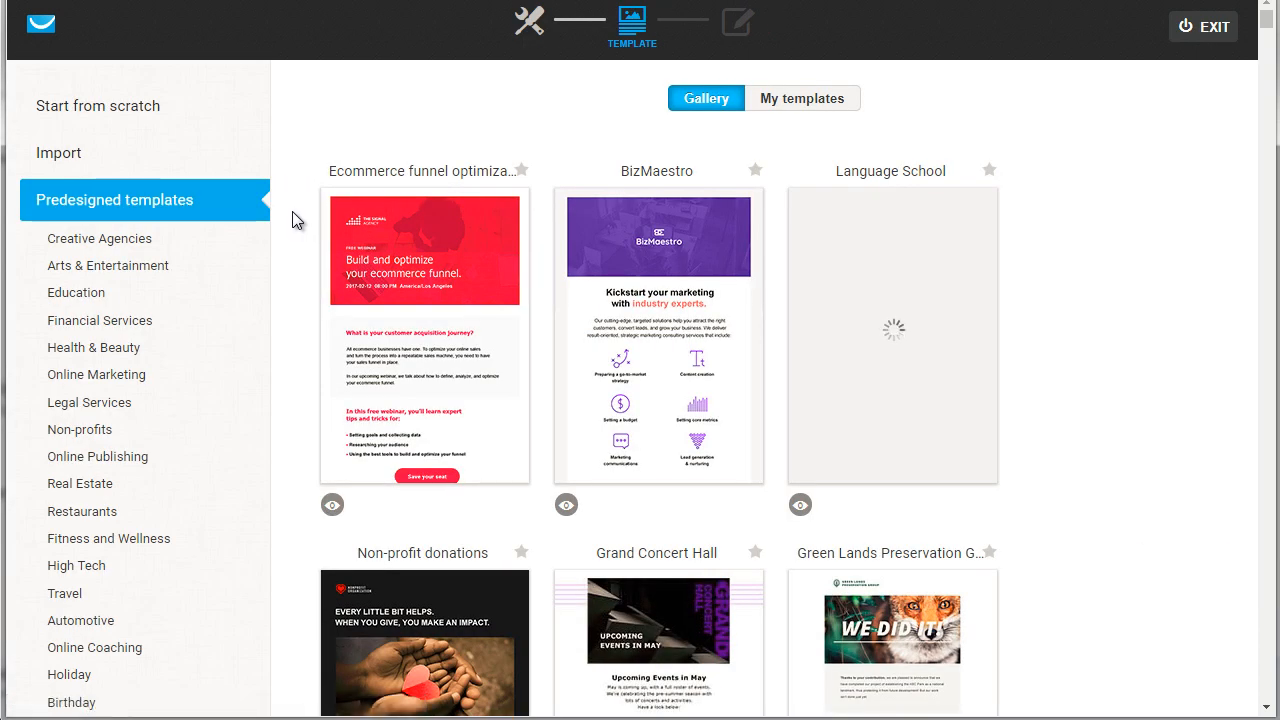
Look through the predesigned template gallery, its categories and the plain text and HTML editor options
{"action": "mouse_move", "coordinate": [886, 256]}
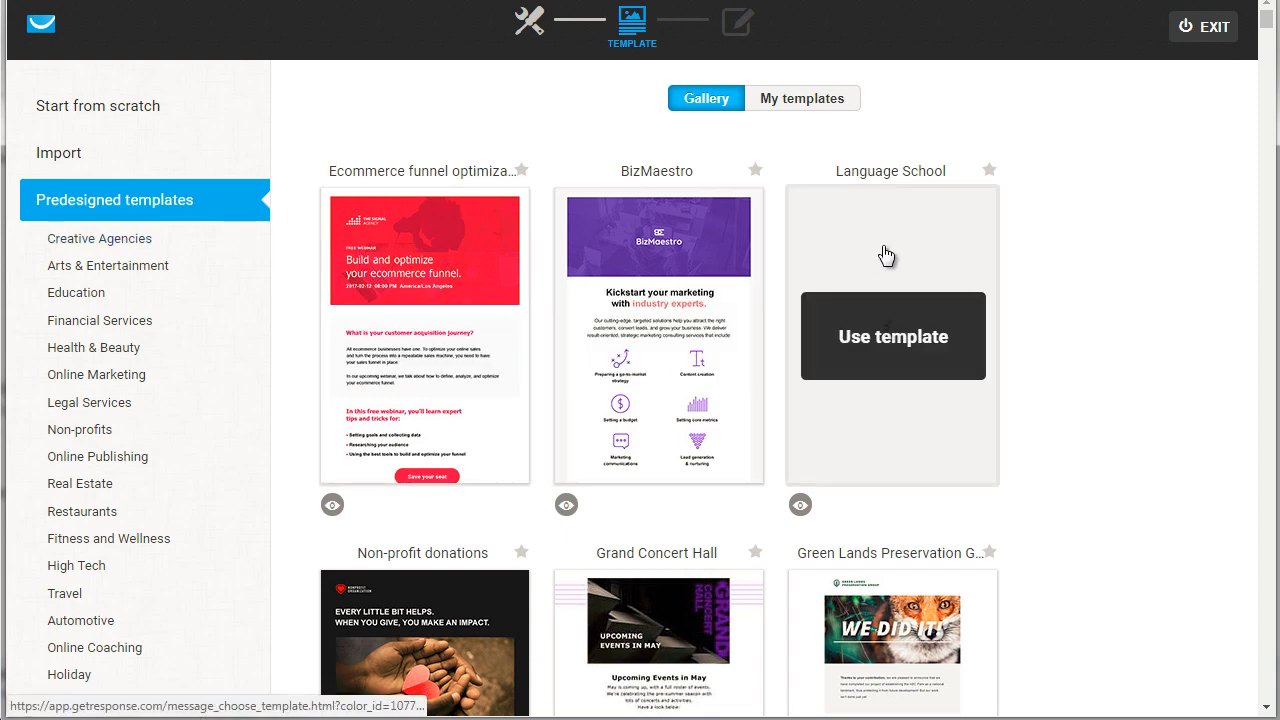
{"action": "scroll", "coordinate": [305, 350], "scroll_direction": "down", "scroll_amount": 3}
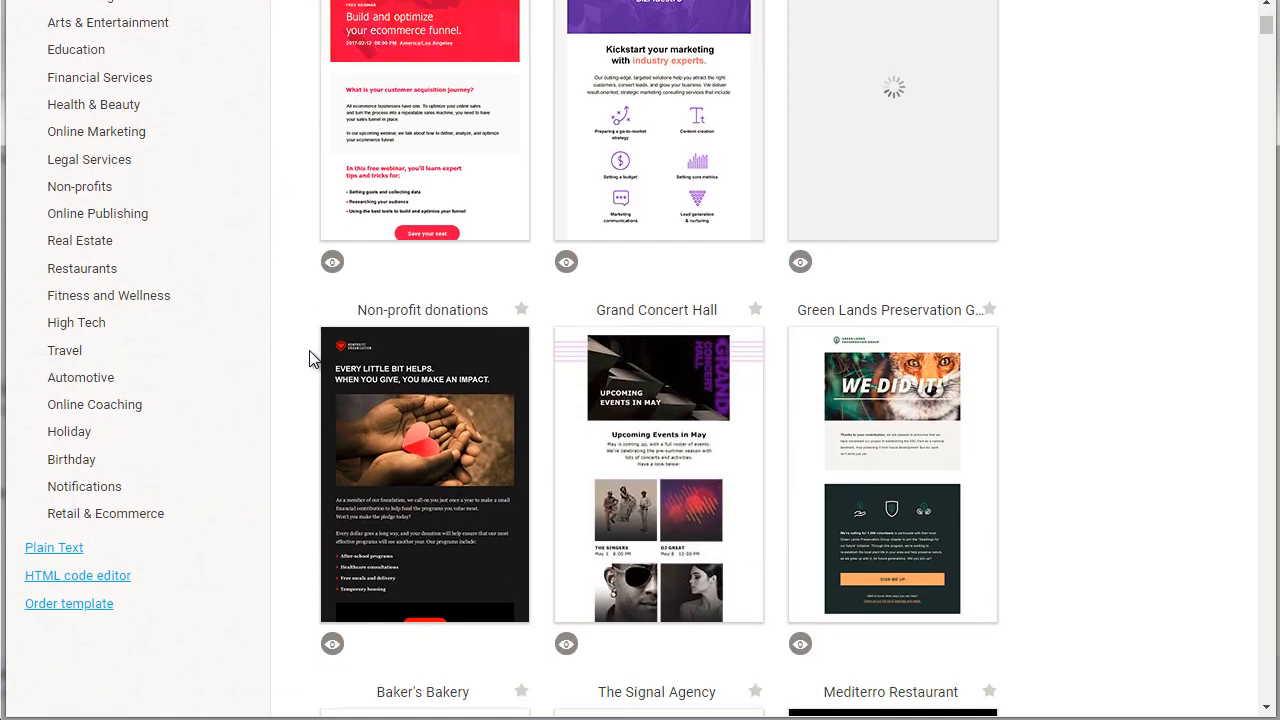
{"action": "scroll", "coordinate": [309, 360], "scroll_direction": "down", "scroll_amount": 2}
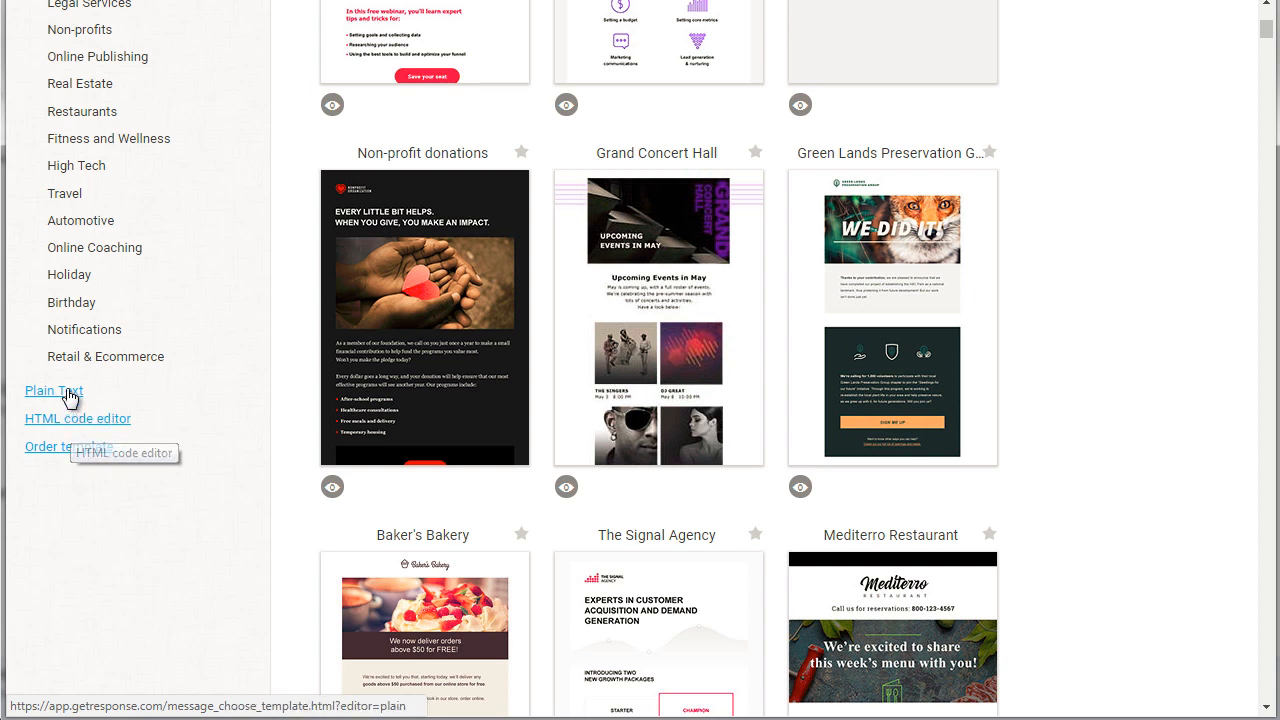
{"action": "scroll", "coordinate": [251, 378], "scroll_direction": "up", "scroll_amount": 3}
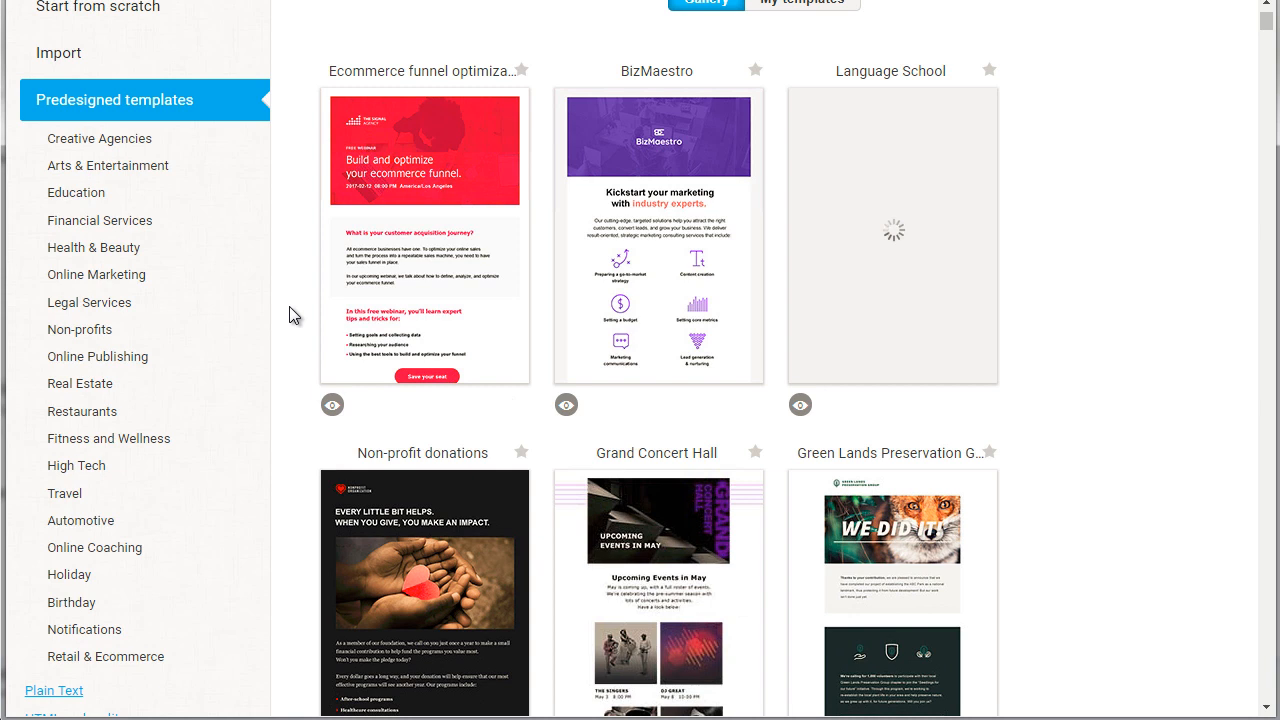
{"action": "scroll", "coordinate": [289, 306], "scroll_direction": "down", "scroll_amount": 1}
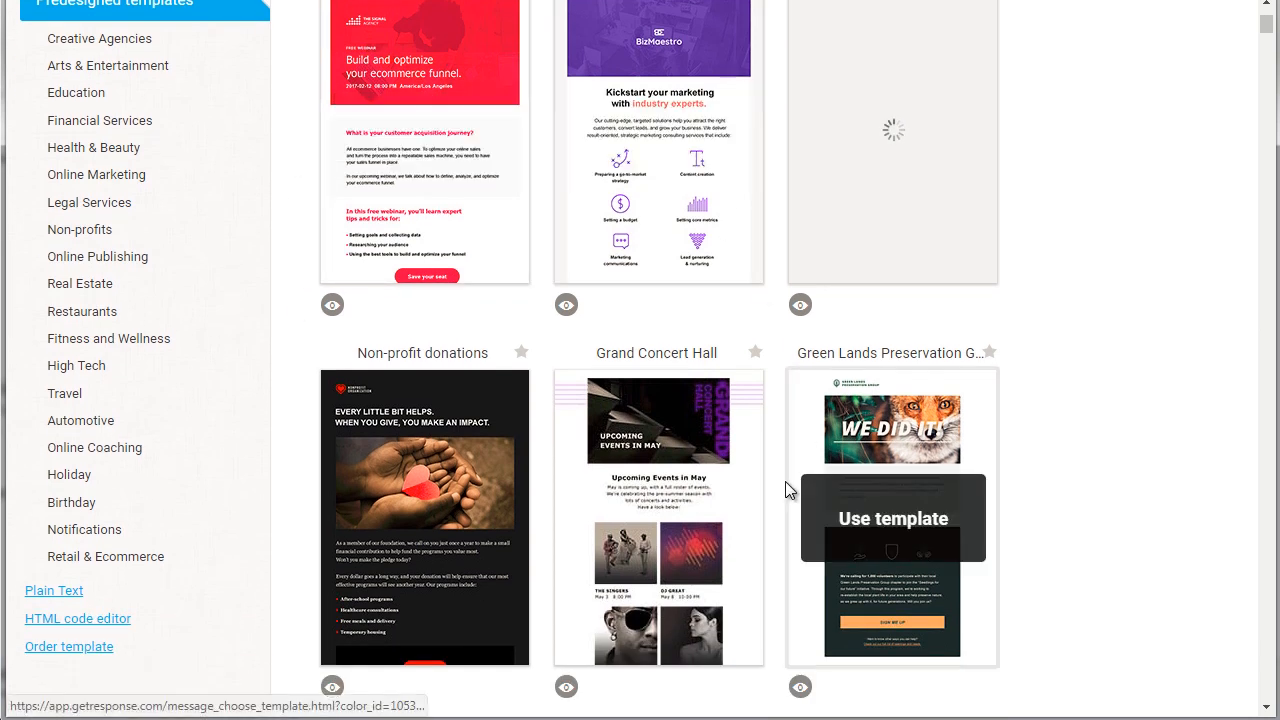
{"action": "scroll", "coordinate": [286, 441], "scroll_direction": "down", "scroll_amount": 1}
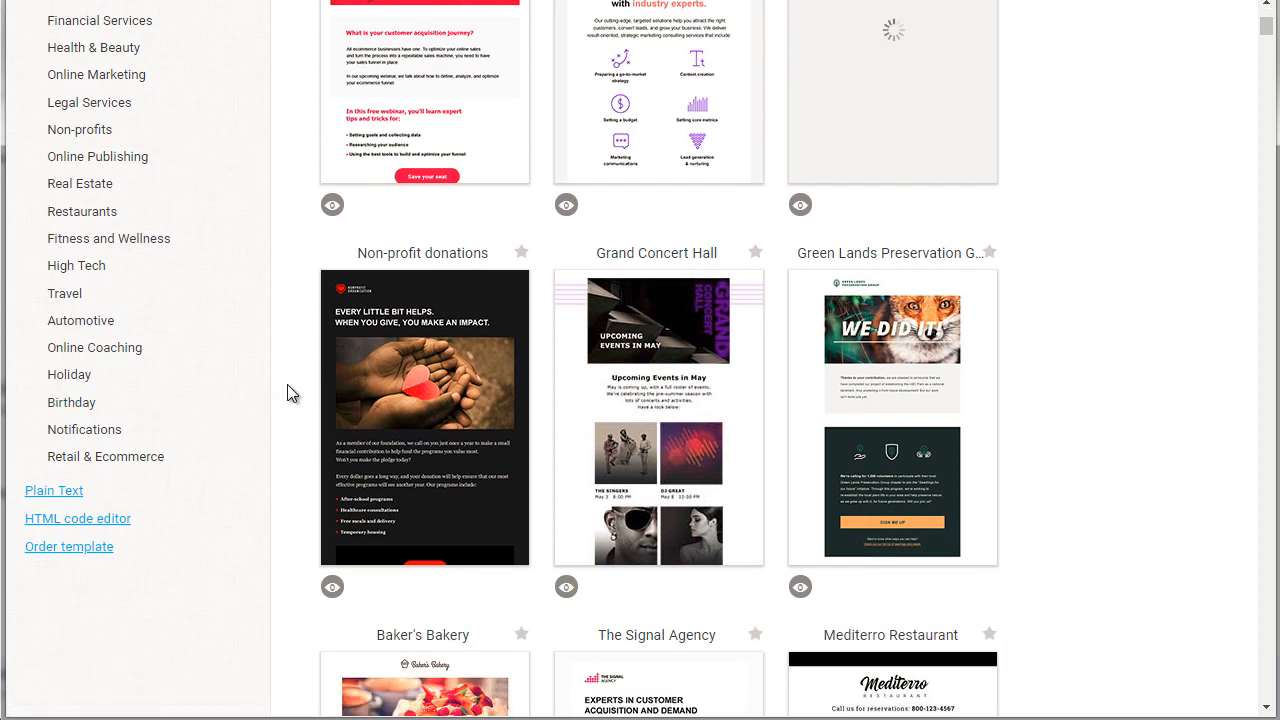
{"action": "scroll", "coordinate": [287, 392], "scroll_direction": "down", "scroll_amount": 1}
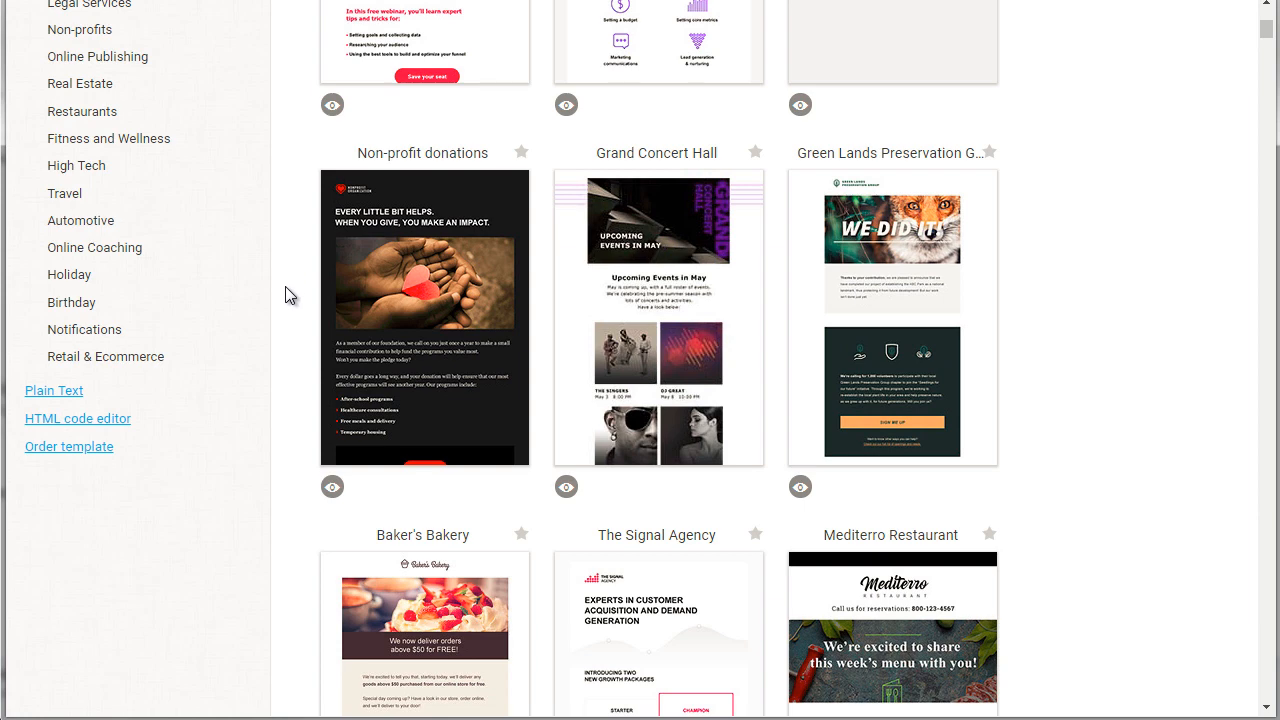
{"action": "scroll", "coordinate": [285, 293], "scroll_direction": "up", "scroll_amount": 5}
{"action": "scroll", "coordinate": [285, 293], "scroll_direction": "down", "scroll_amount": 1}
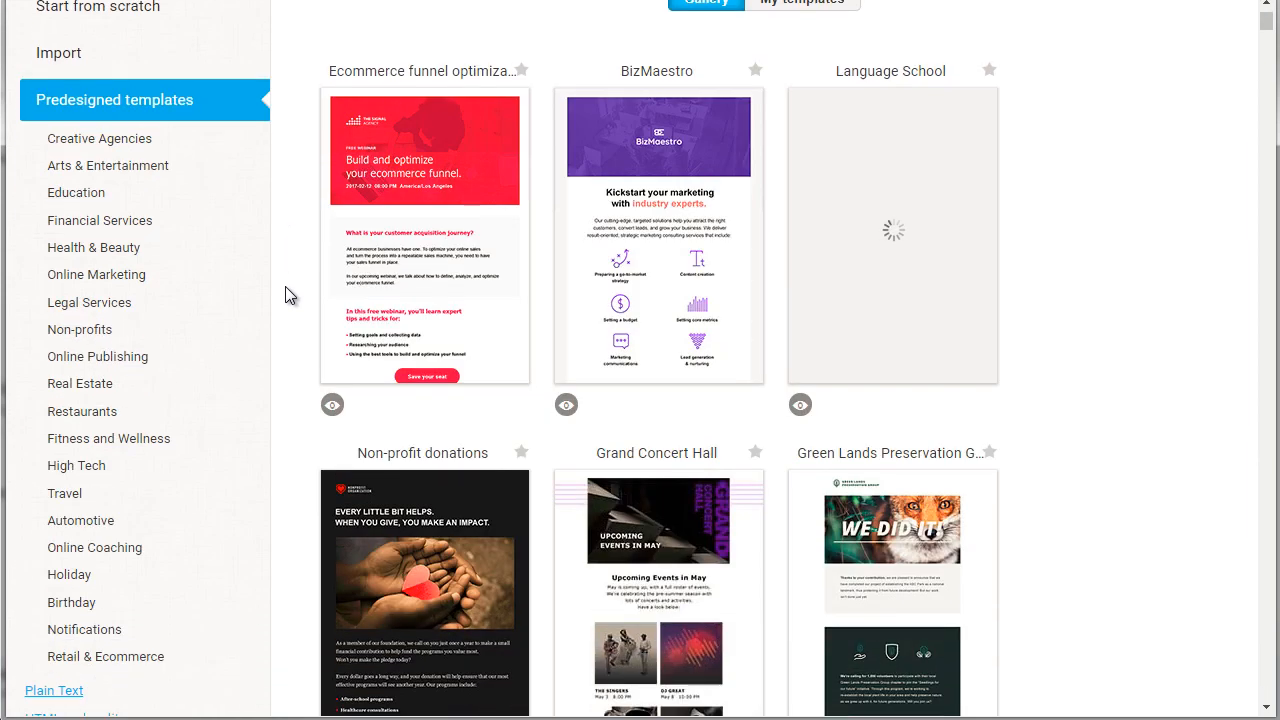
{"action": "scroll", "coordinate": [285, 294], "scroll_direction": "down", "scroll_amount": 2}
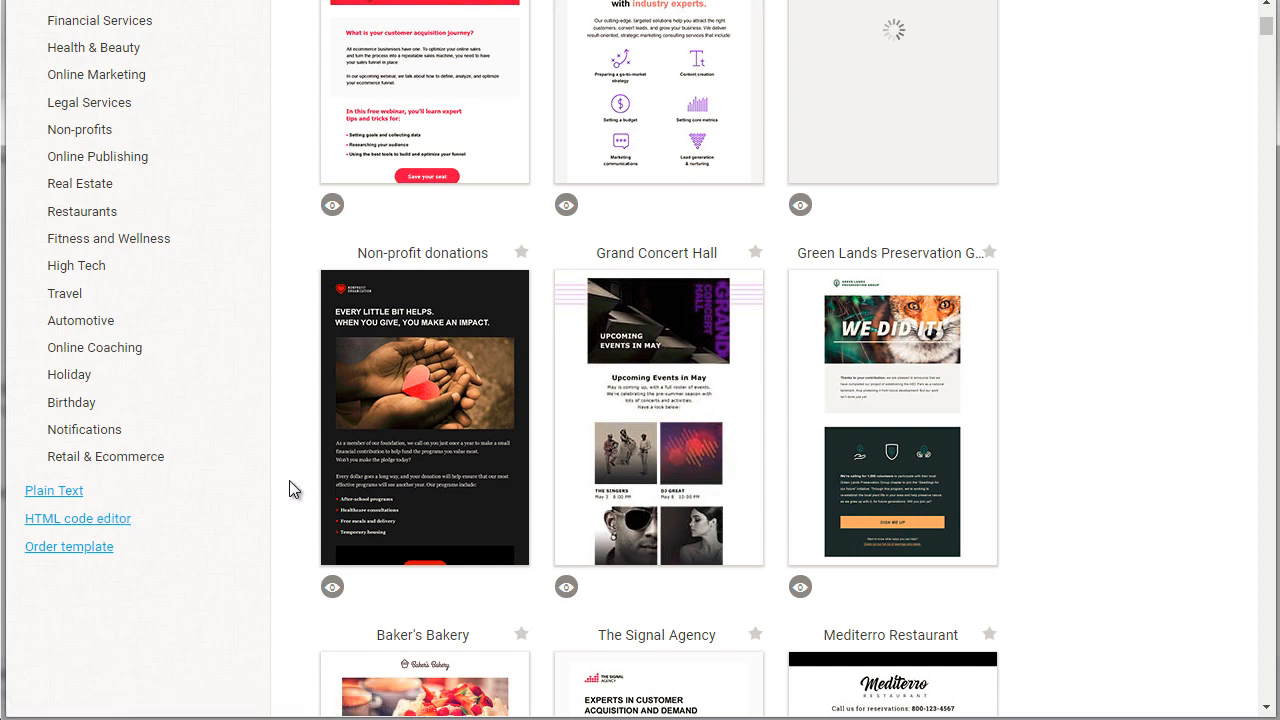
{"action": "scroll", "coordinate": [289, 484], "scroll_direction": "down", "scroll_amount": 4}
{"action": "scroll", "coordinate": [289, 489], "scroll_direction": "up", "scroll_amount": 7}
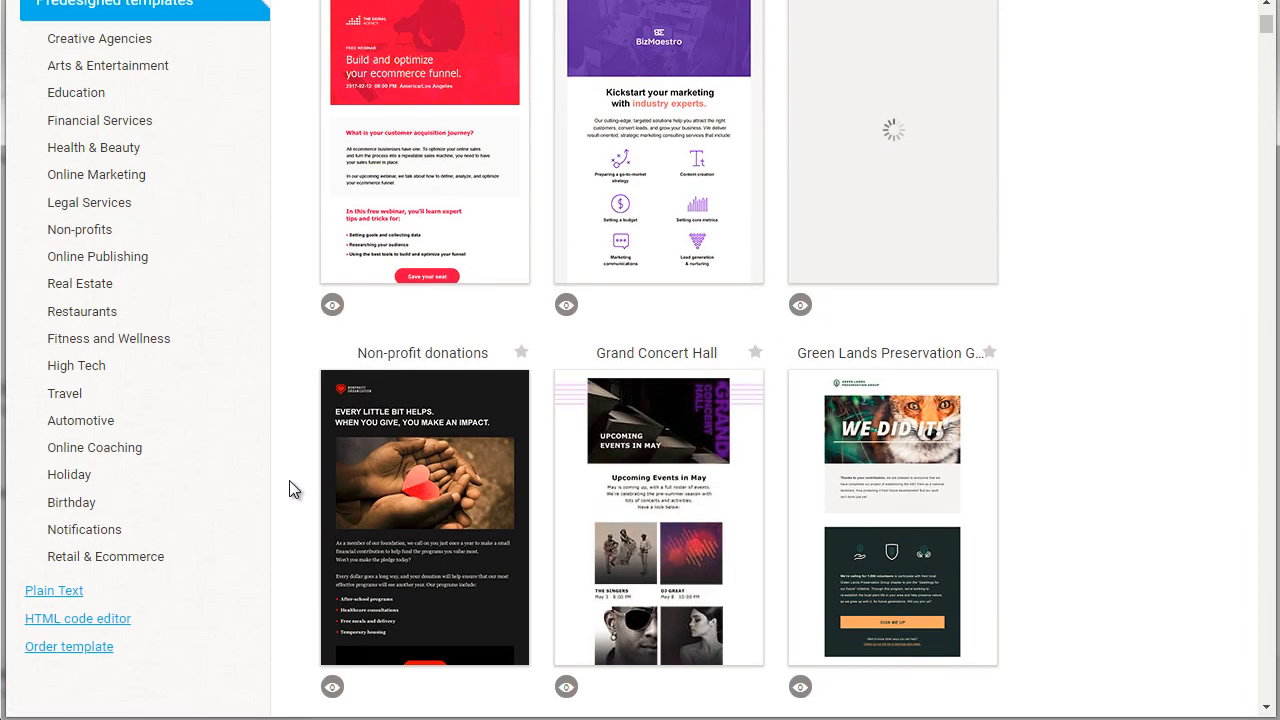
{"action": "scroll", "coordinate": [282, 460], "scroll_direction": "down", "scroll_amount": 1}
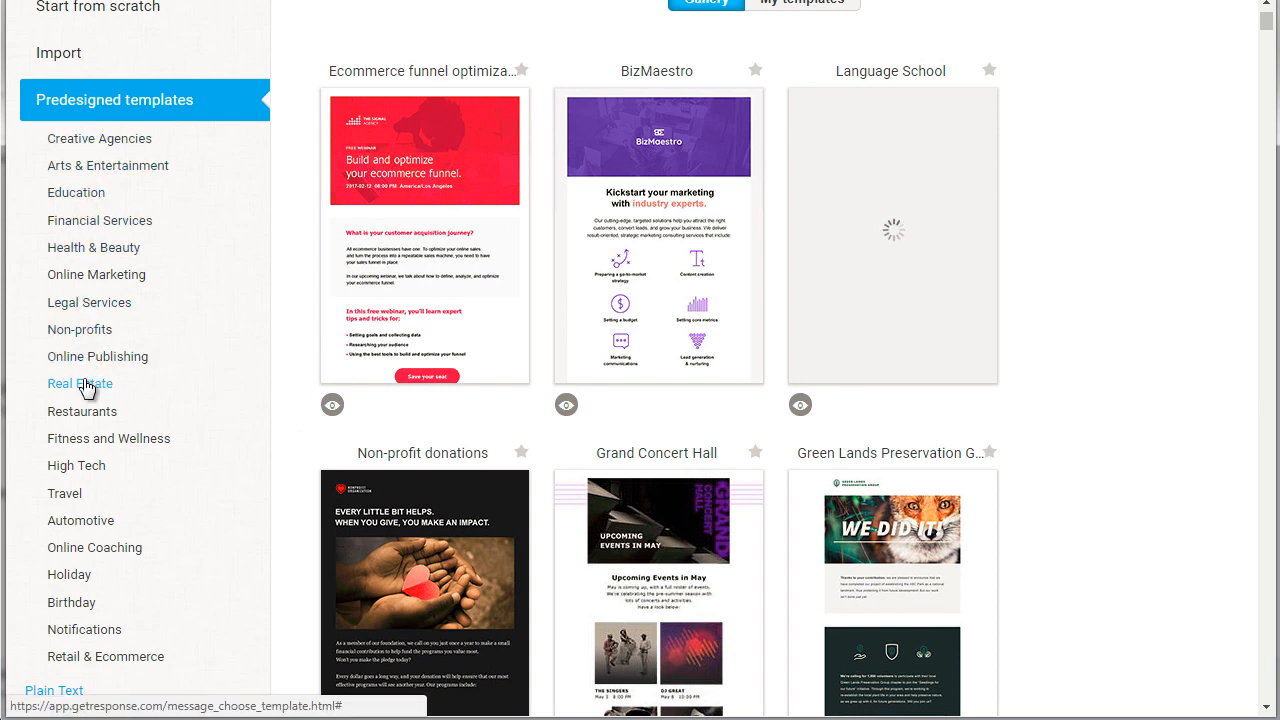
{"action": "scroll", "coordinate": [88, 385], "scroll_direction": "down", "scroll_amount": 1}
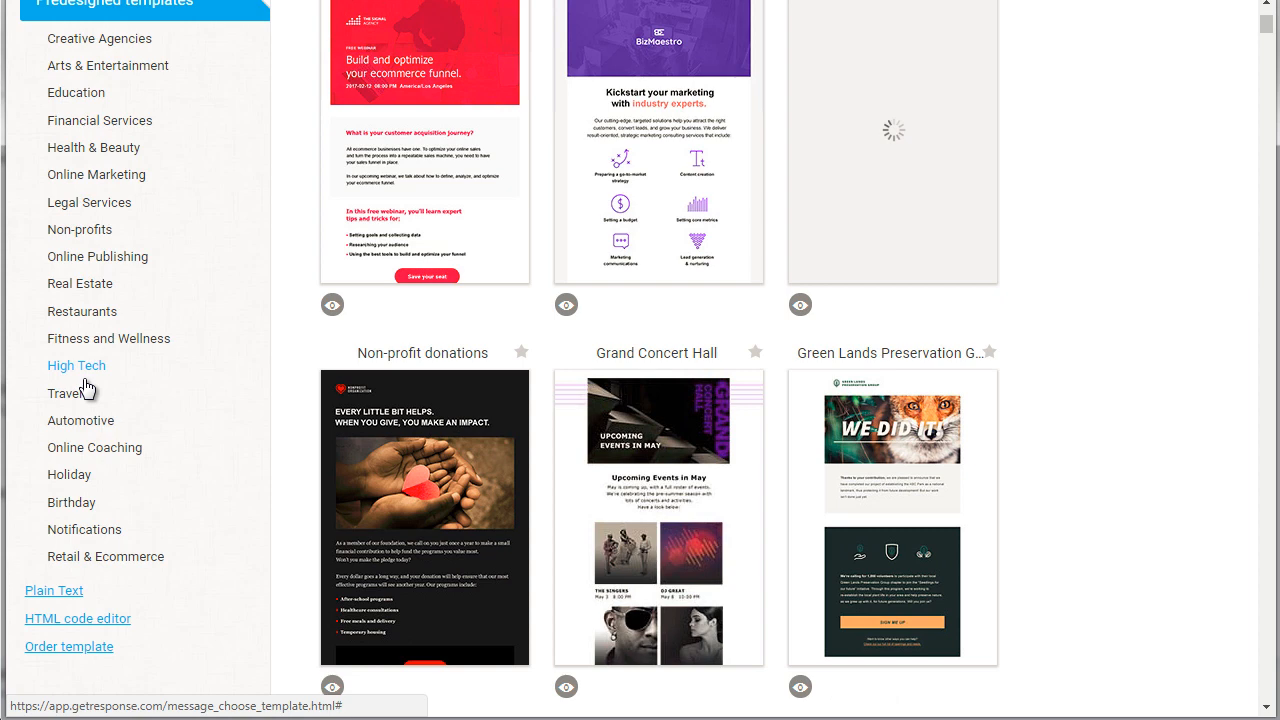
Filter the predesigned templates to Restaurants and look over the designs offered
{"action": "left_click", "coordinate": [85, 311]}
{"action": "scroll", "coordinate": [298, 286], "scroll_direction": "down", "scroll_amount": 1}
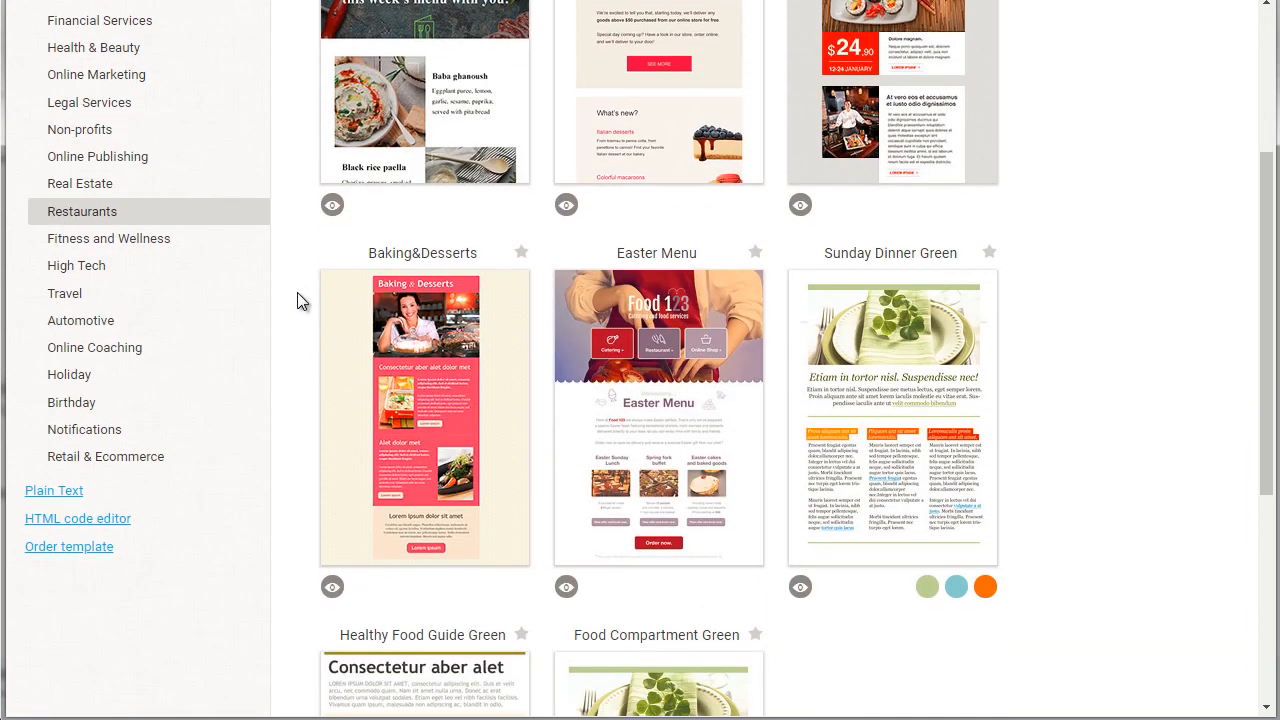
{"action": "scroll", "coordinate": [297, 302], "scroll_direction": "down", "scroll_amount": 3}
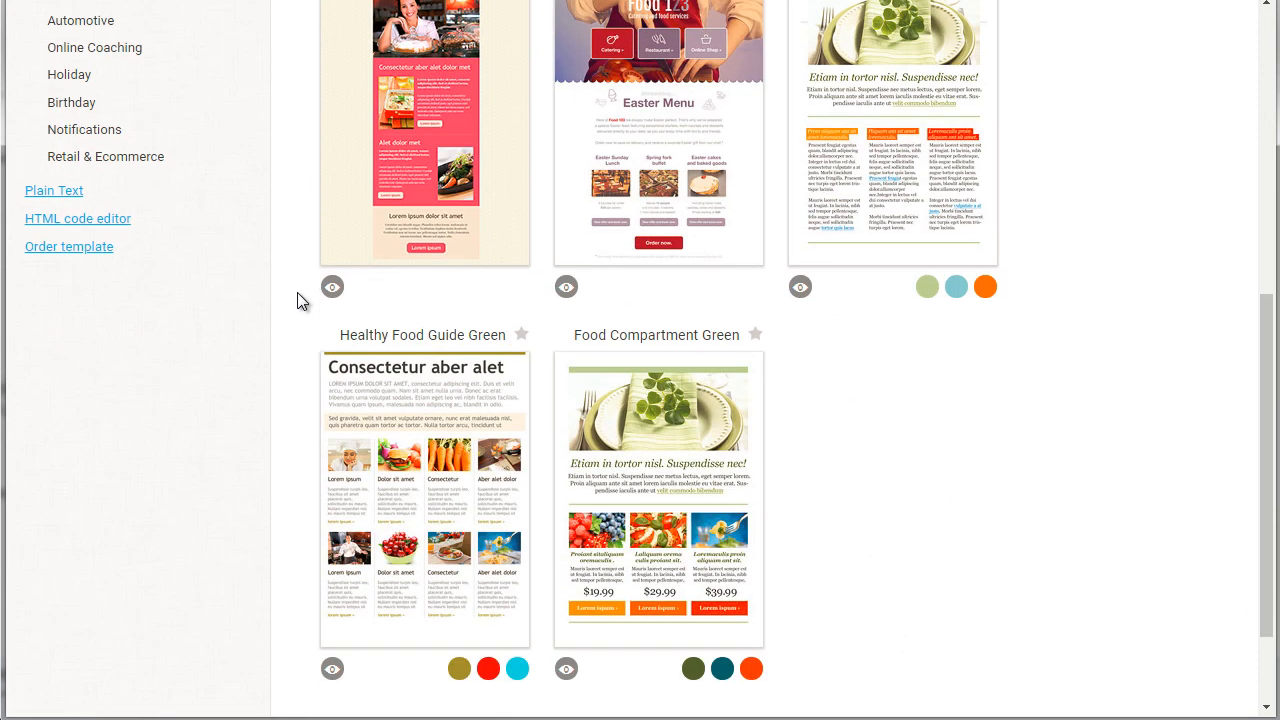
{"action": "scroll", "coordinate": [297, 302], "scroll_direction": "up", "scroll_amount": 5}
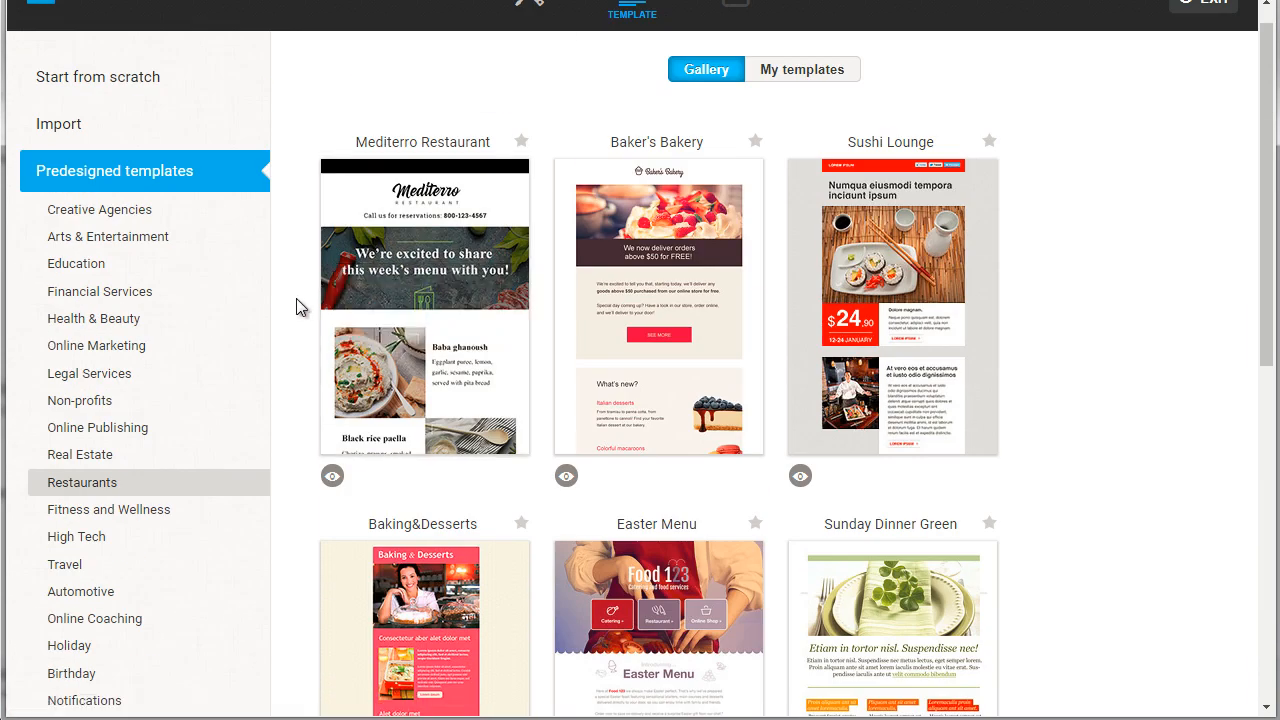
{"action": "scroll", "coordinate": [296, 298], "scroll_direction": "up", "scroll_amount": 1}
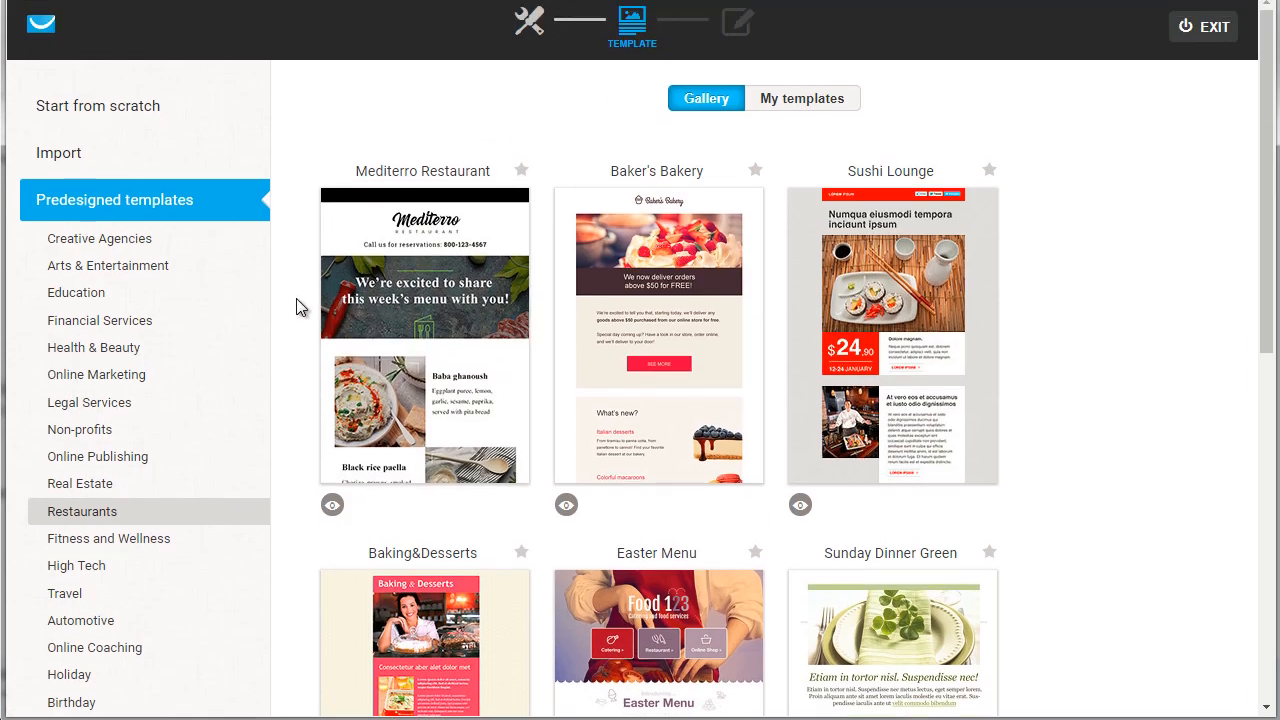
{"action": "scroll", "coordinate": [296, 307], "scroll_direction": "down", "scroll_amount": 1}
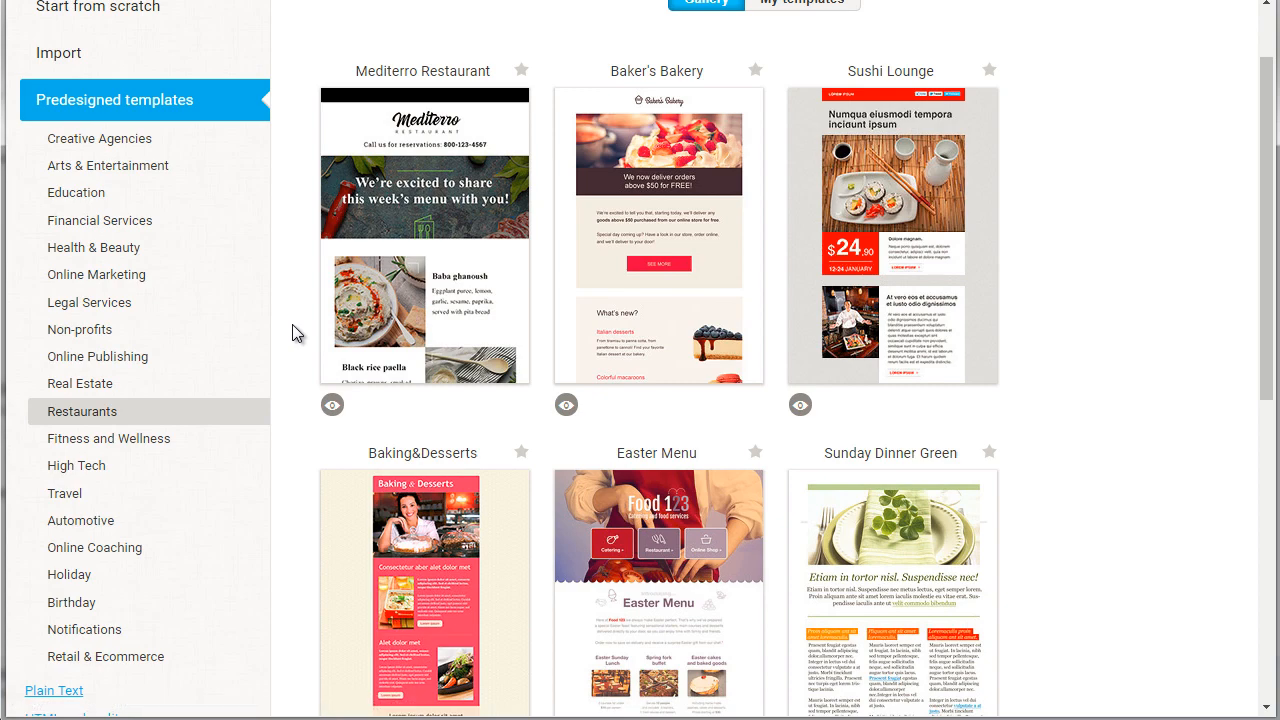
{"action": "scroll", "coordinate": [293, 325], "scroll_direction": "down", "scroll_amount": 4}
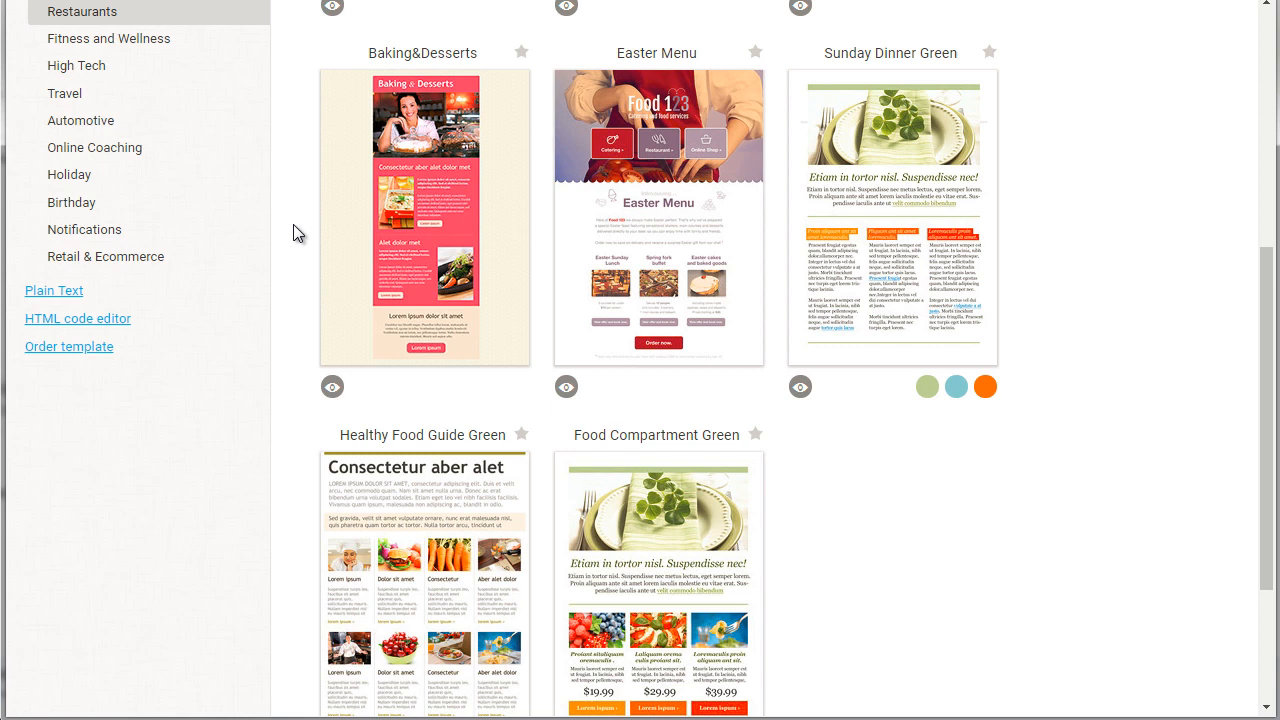
{"action": "mouse_move", "coordinate": [890, 160]}
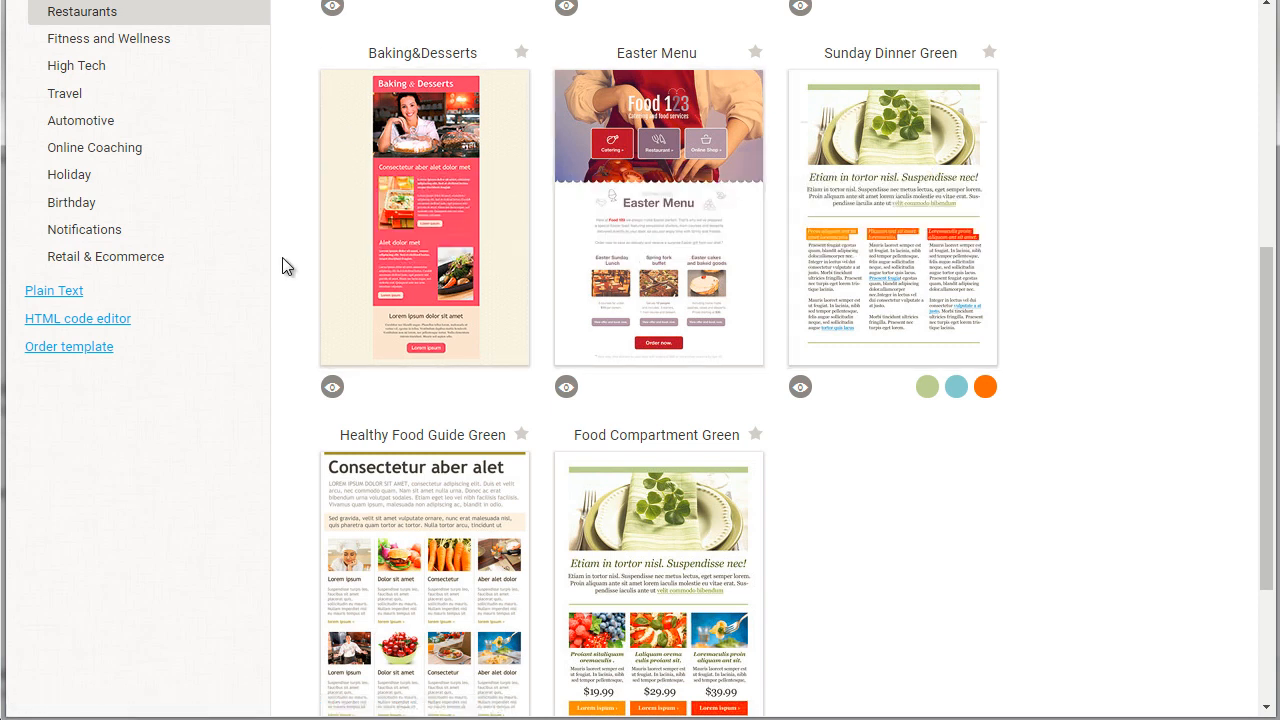
Create the message with the HTML code editor in WYSIWYG view and begin the body with "Hey"
{"action": "left_click", "coordinate": [92, 322]}
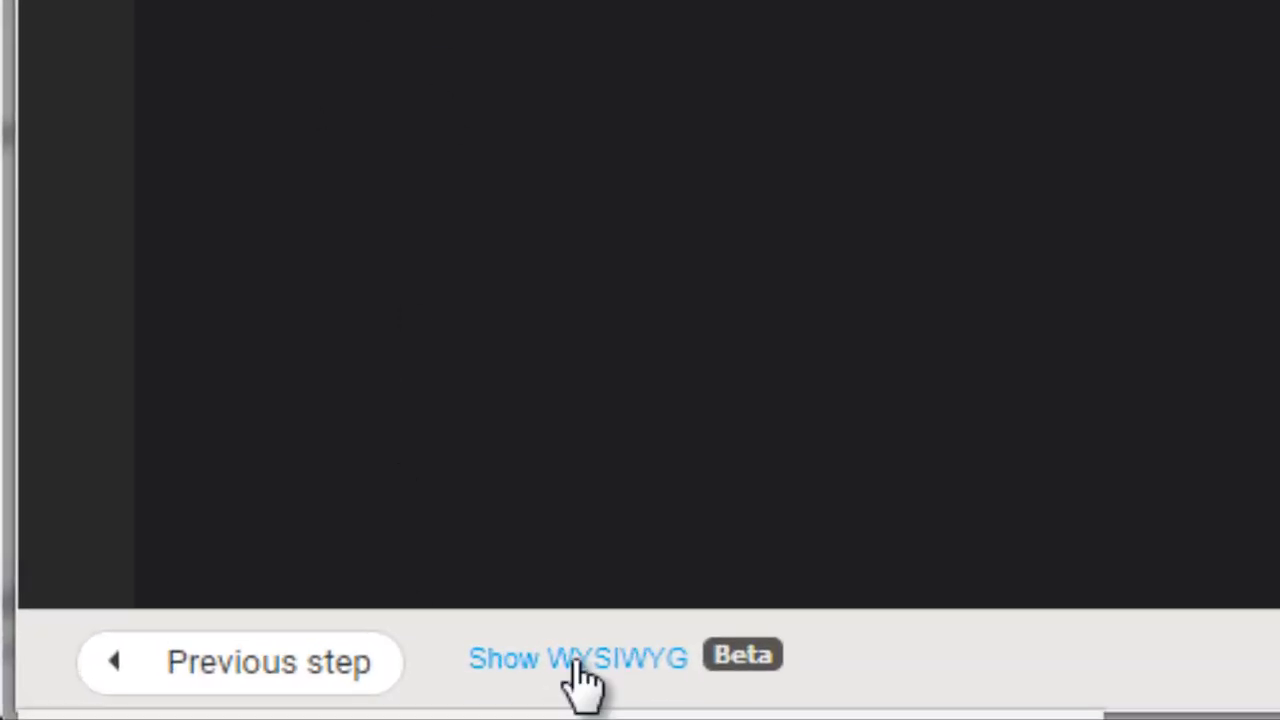
{"action": "left_click", "coordinate": [578, 678]}
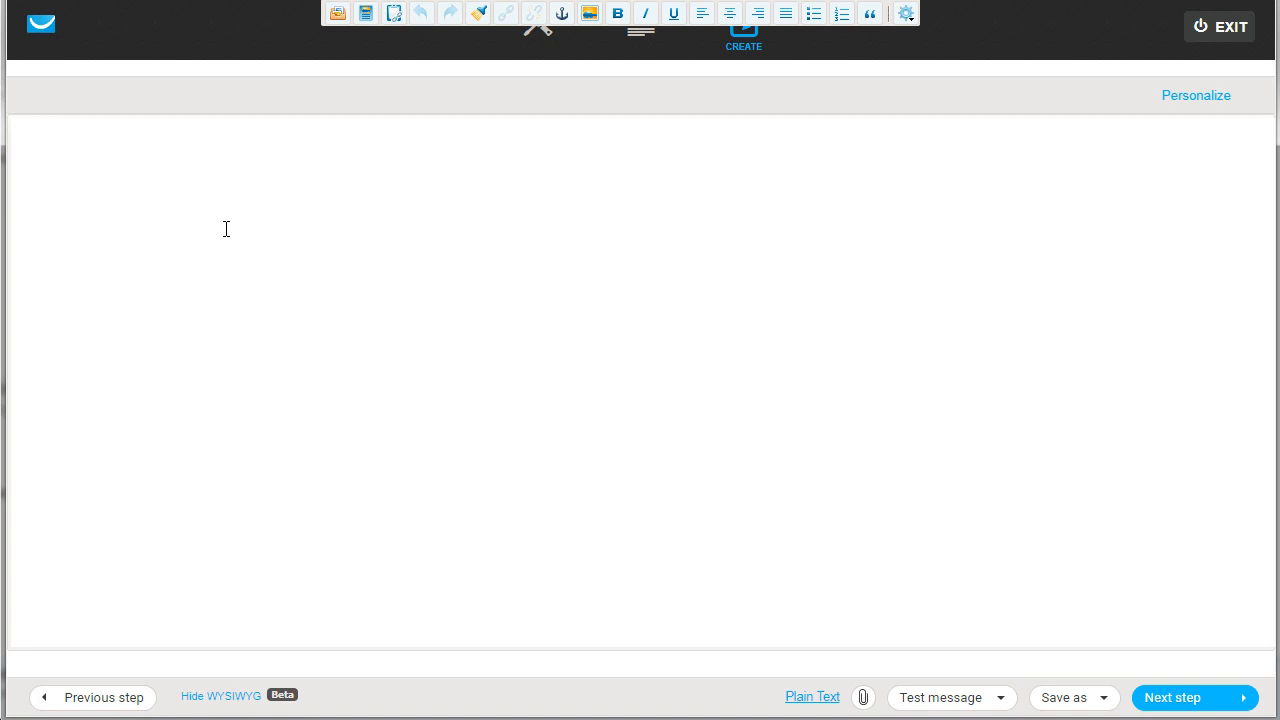
{"action": "type", "text": "Hey"}
Insert the [[firstname]] contact field after "Hey", followed by a comma and a new line
{"action": "left_click", "coordinate": [1190, 95]}
{"action": "left_click", "coordinate": [1120, 207]}
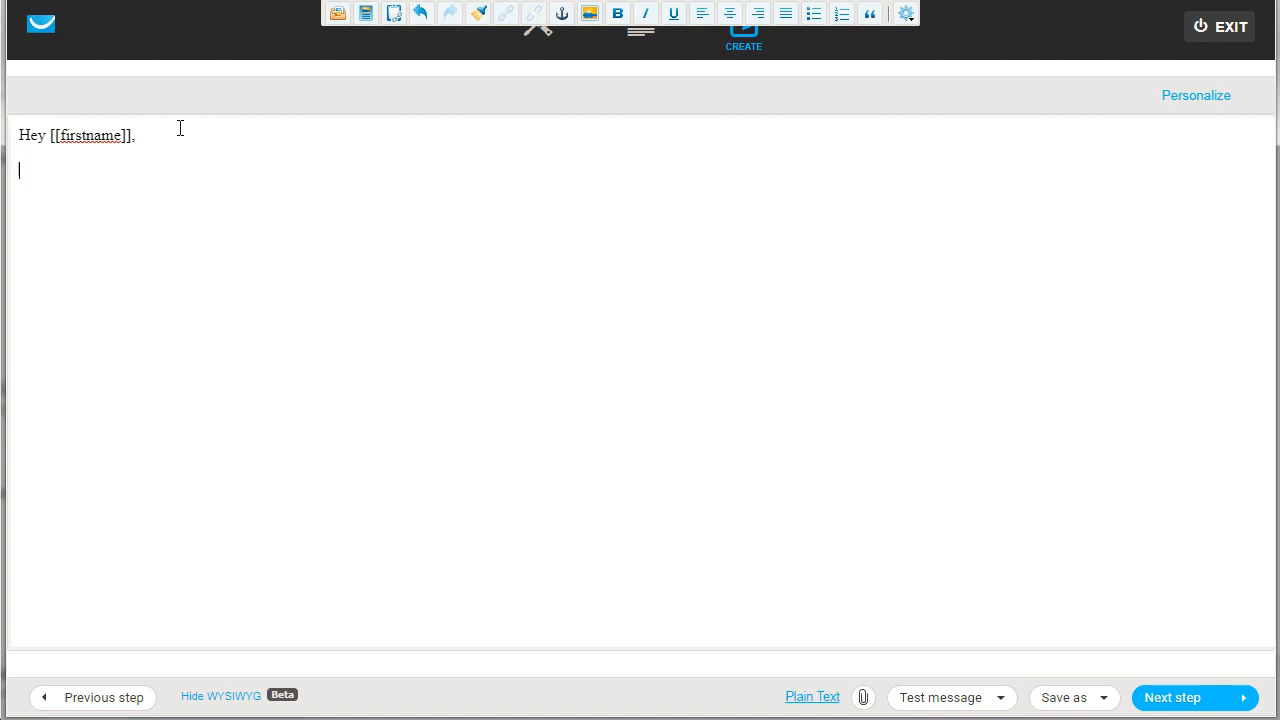
{"action": "key", "text": "Return"}
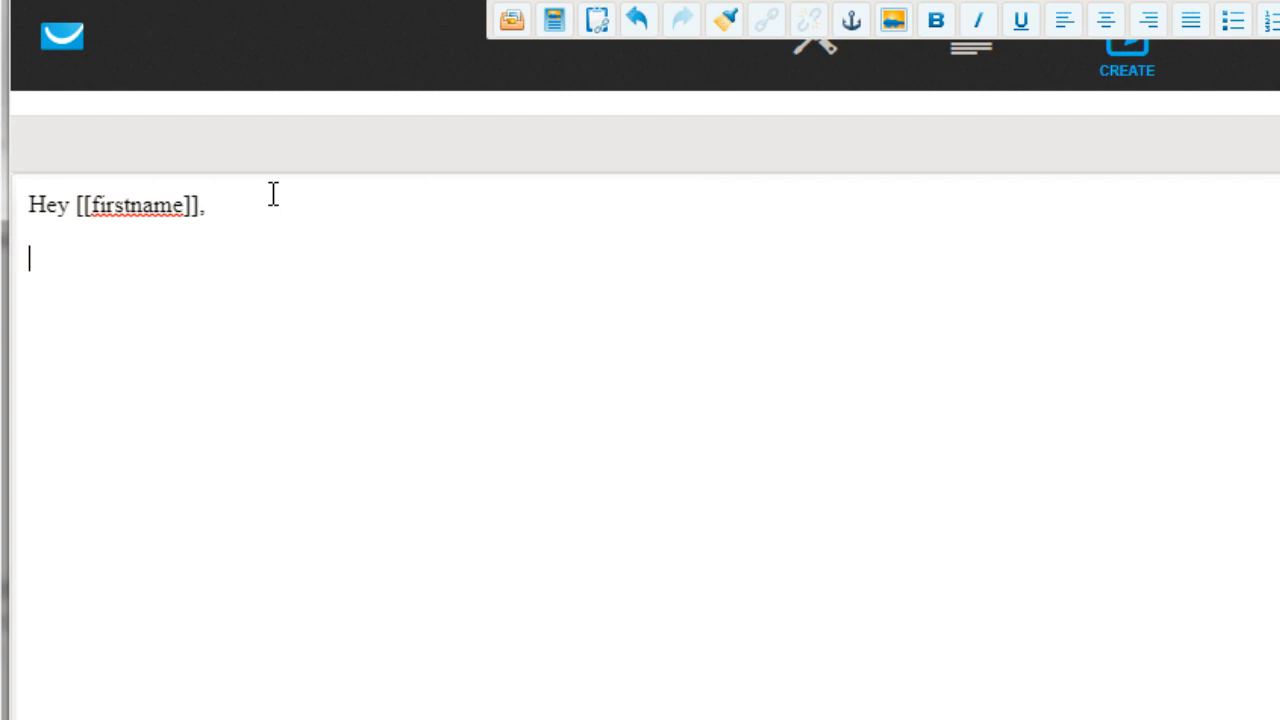
Delete the first-name placeholder, comma and empty line following "Hey"
{"action": "key", "text": "BackSpace"}
{"action": "key", "text": "BackSpace"}
{"action": "key", "text": "BackSpace"}
{"action": "key", "text": "BackSpace"}
{"action": "key", "text": "BackSpace"}
{"action": "key", "text": "BackSpace"}
{"action": "key", "text": "BackSpace"}
{"action": "key", "text": "BackSpace"}
{"action": "key", "text": "BackSpace"}
{"action": "key", "text": "BackSpace"}
{"action": "key", "text": "BackSpace"}
{"action": "key", "text": "BackSpace"}
{"action": "key", "text": "BackSpace"}
{"action": "key", "text": "BackSpace"}
{"action": "key", "text": "BackSpace"}
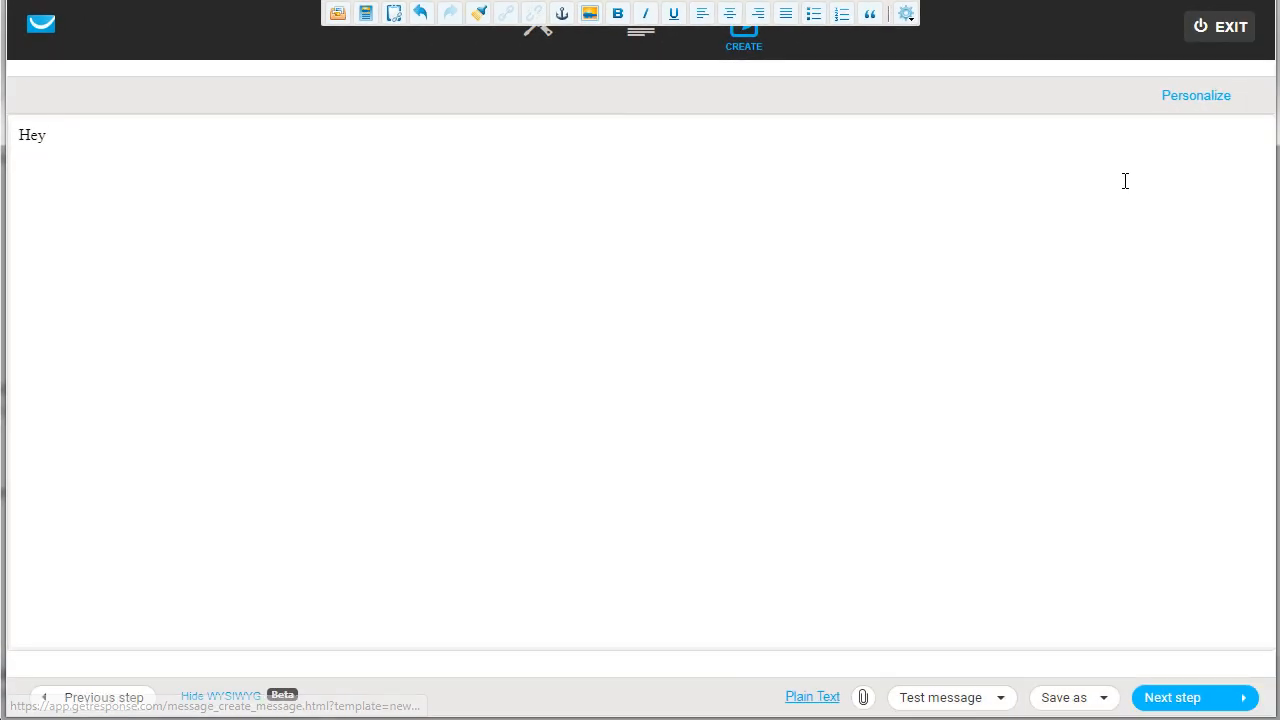
Insert the [[firstname]] contact field after "Hey" and end the greeting with a comma
{"action": "left_click", "coordinate": [1192, 97]}
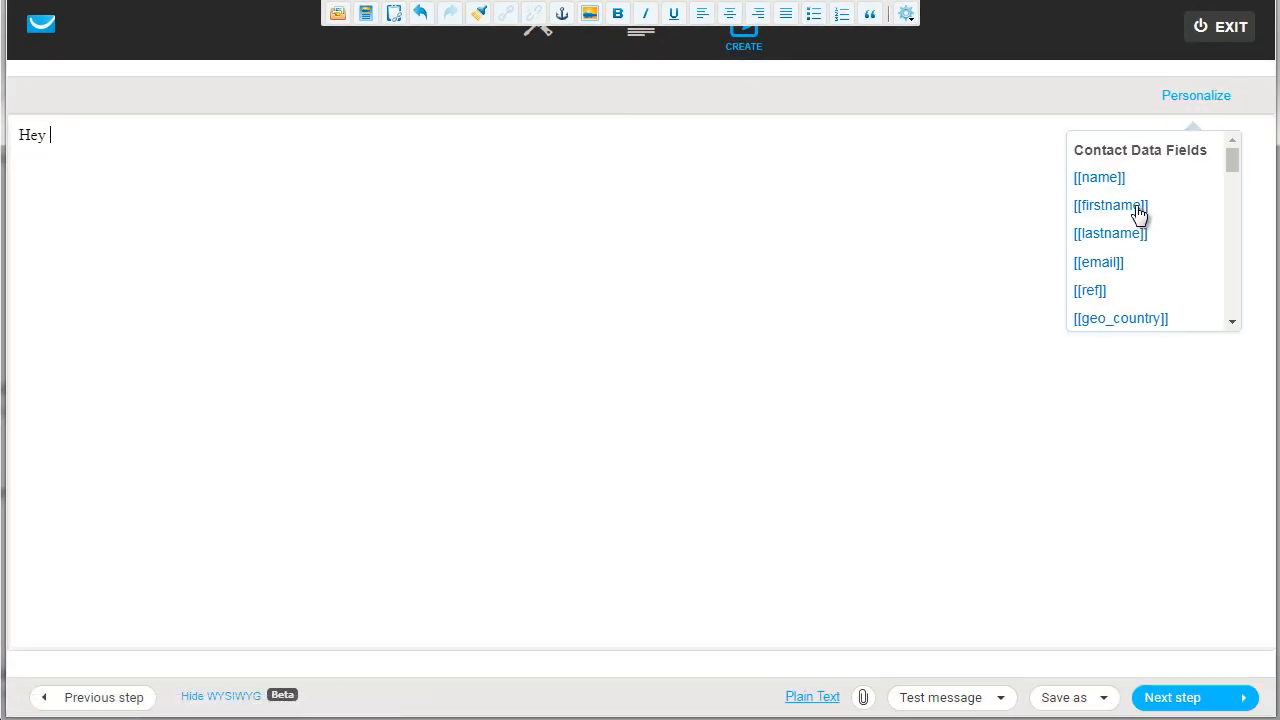
{"action": "scroll", "coordinate": [1135, 255], "scroll_direction": "down", "scroll_amount": 1}
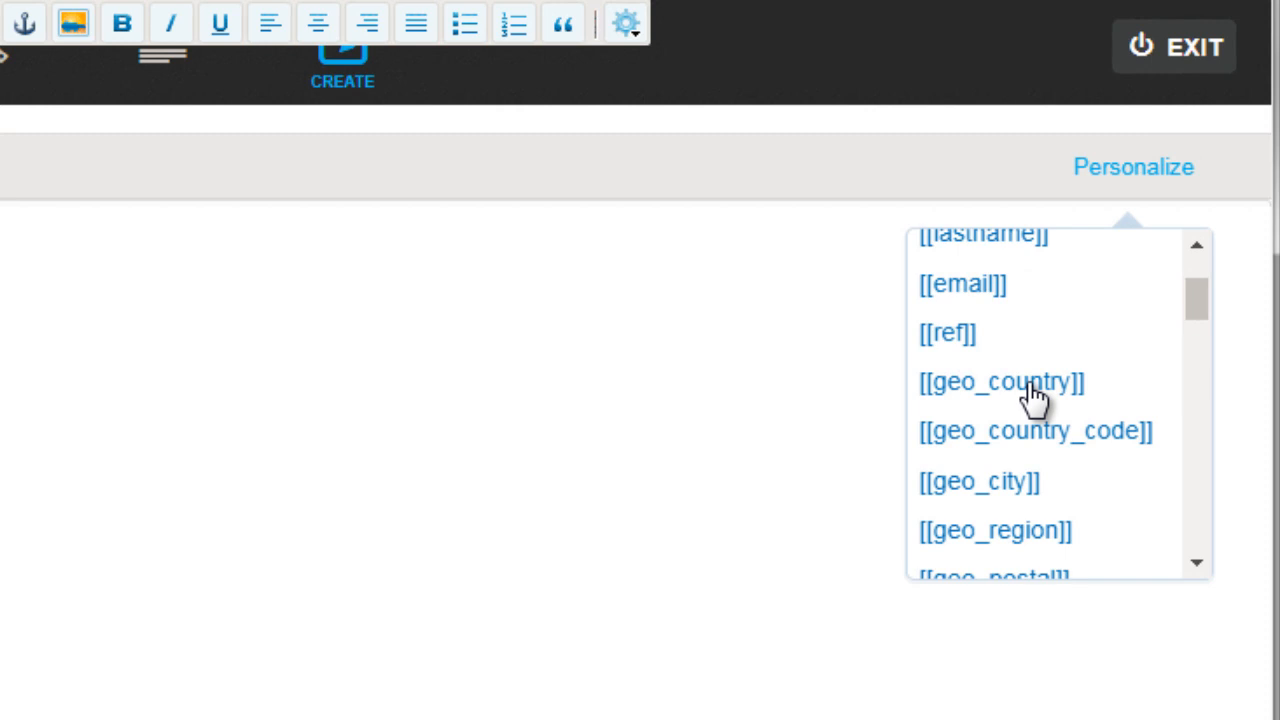
{"action": "scroll", "coordinate": [1034, 396], "scroll_direction": "down", "scroll_amount": 3}
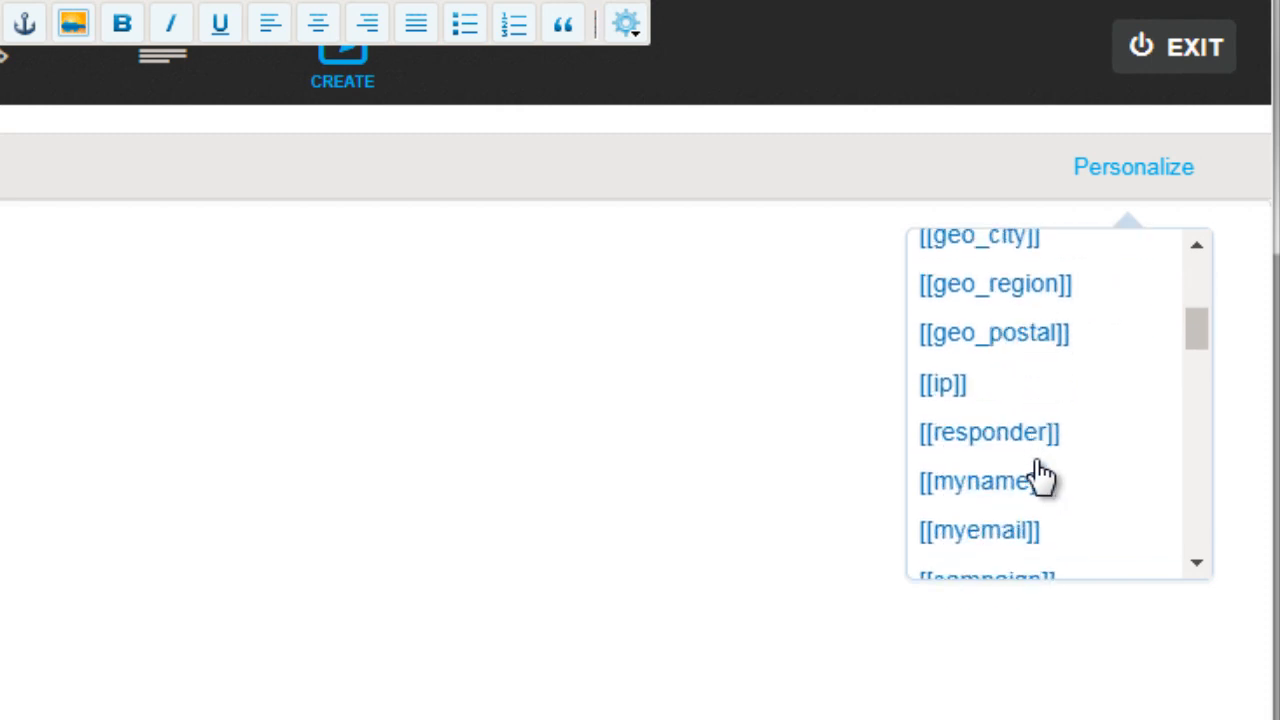
{"action": "scroll", "coordinate": [1040, 478], "scroll_direction": "down", "scroll_amount": 1}
{"action": "scroll", "coordinate": [1040, 478], "scroll_direction": "down", "scroll_amount": 3}
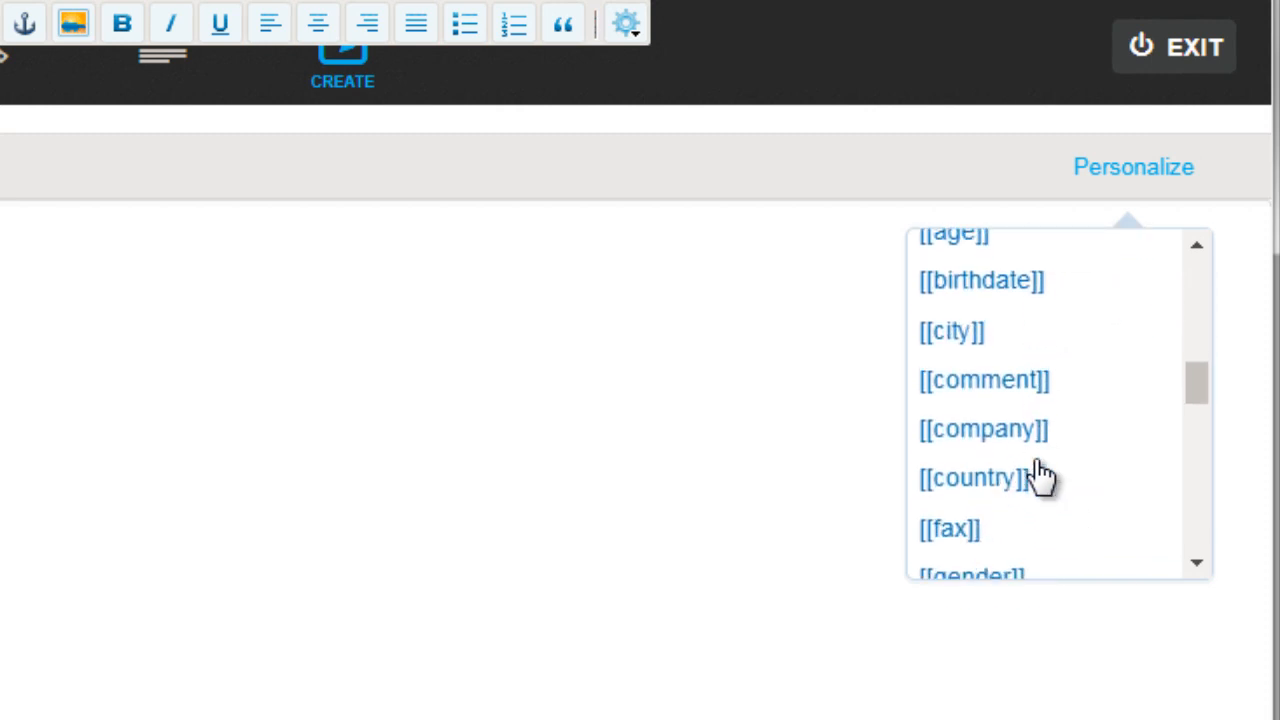
{"action": "scroll", "coordinate": [1040, 478], "scroll_direction": "down", "scroll_amount": 3}
{"action": "scroll", "coordinate": [1040, 478], "scroll_direction": "down", "scroll_amount": 2}
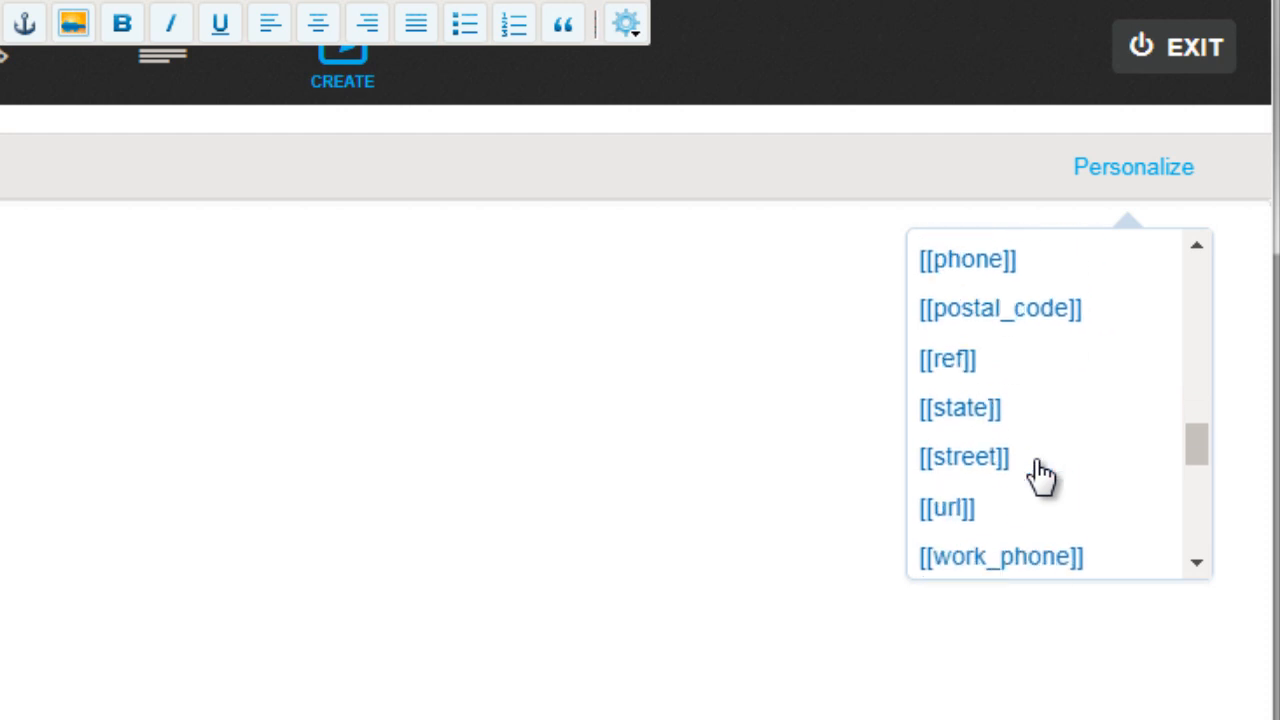
{"action": "scroll", "coordinate": [1040, 478], "scroll_direction": "up", "scroll_amount": 10}
{"action": "scroll", "coordinate": [1040, 478], "scroll_direction": "up", "scroll_amount": 3}
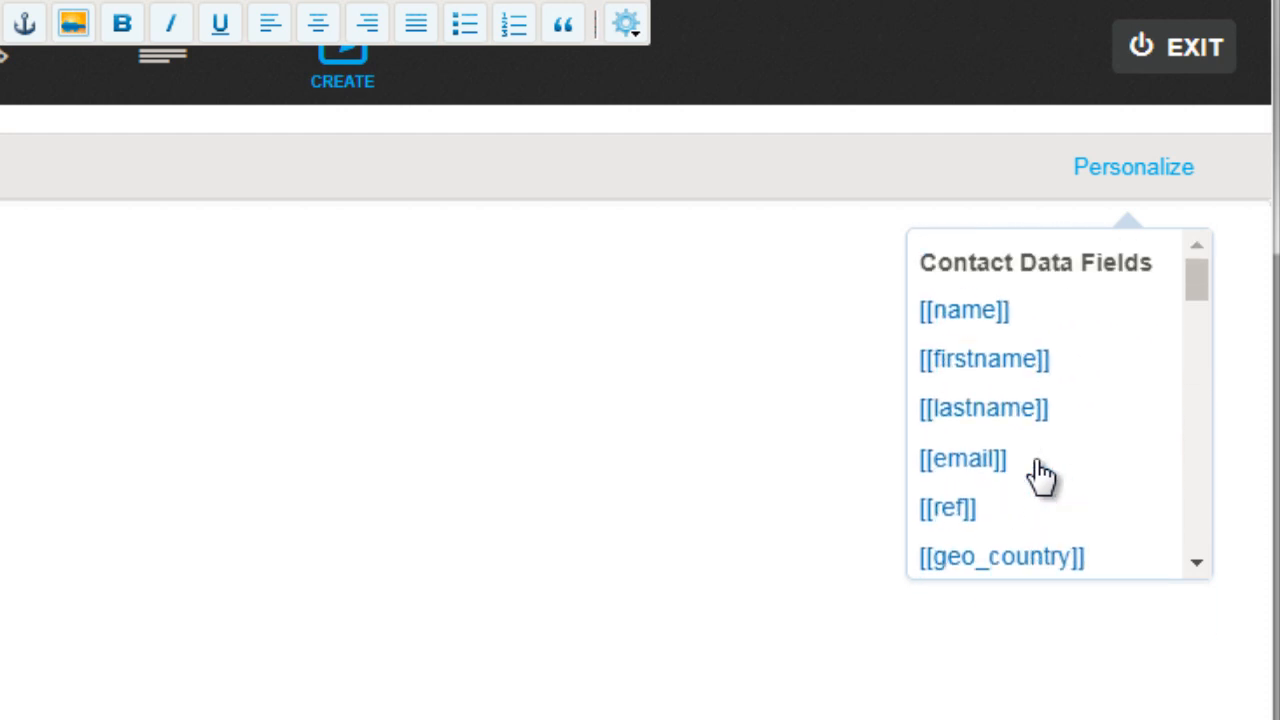
{"action": "left_click", "coordinate": [1035, 370]}
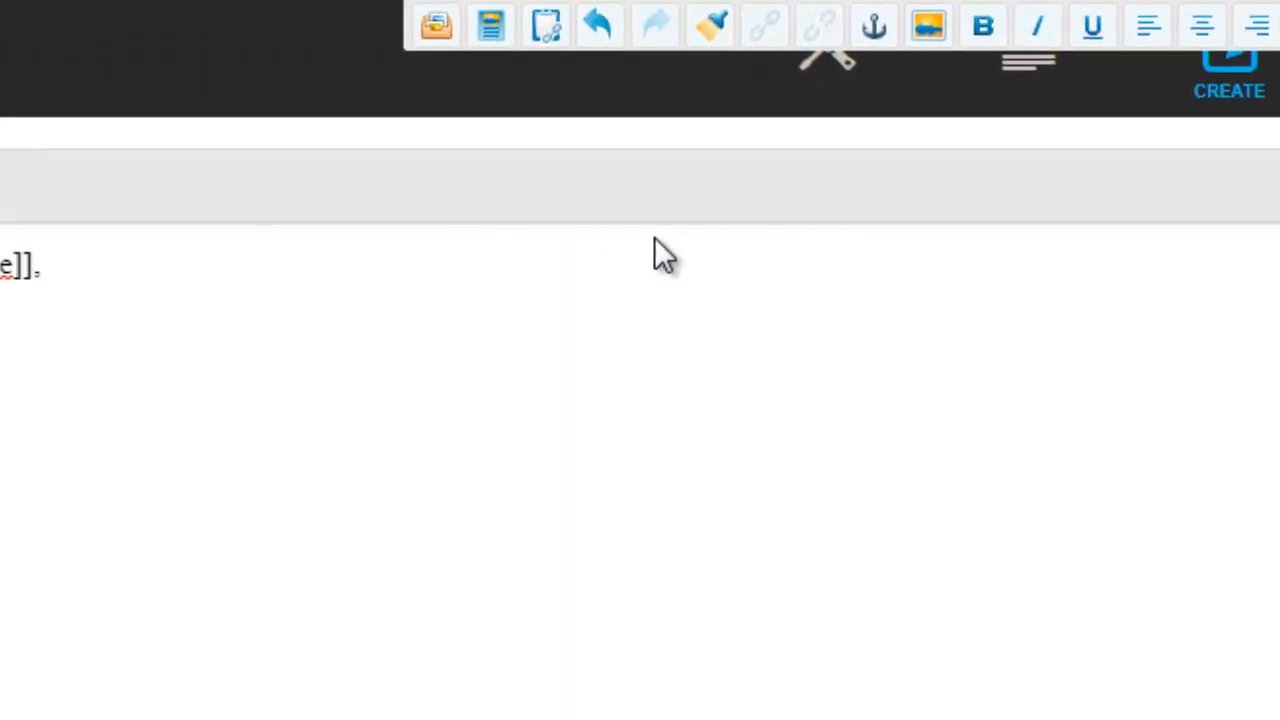
Write "Thank you for signing up." as a new paragraph below the greeting
{"action": "type", "text": "We"}
{"action": "key", "text": "BackSpace"}
{"action": "key", "text": "BackSpace"}
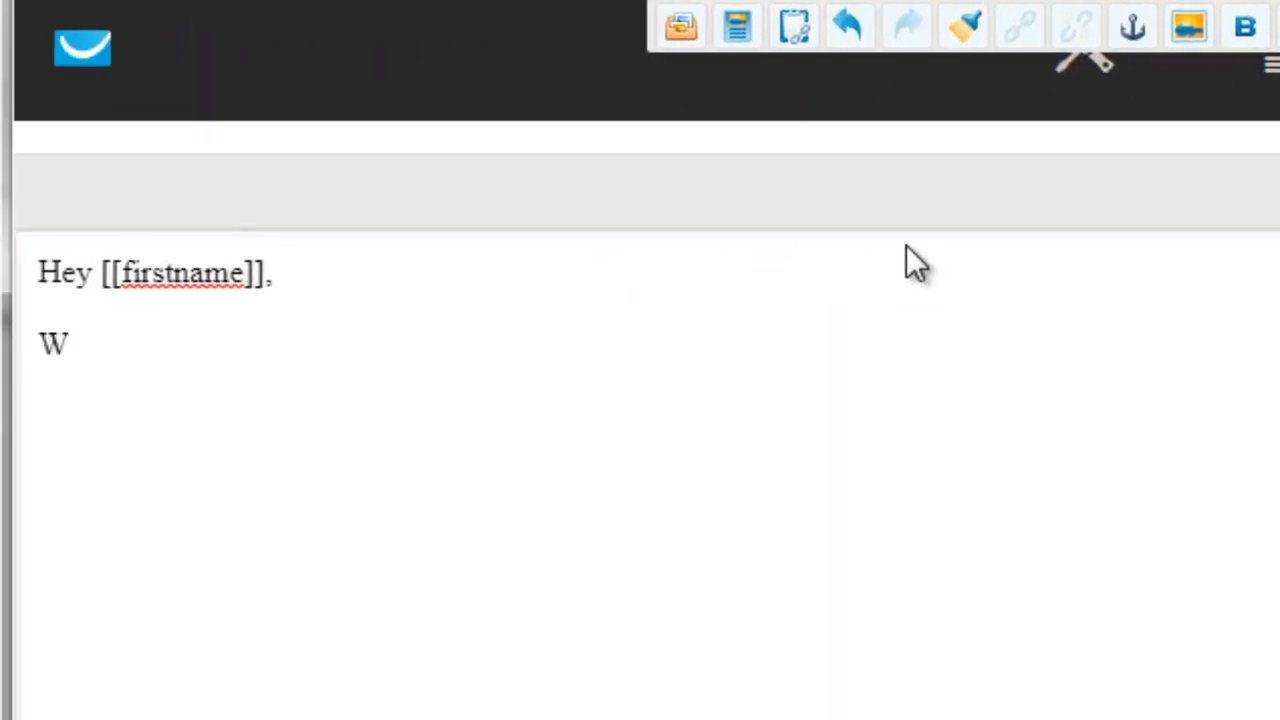
{"action": "type", "text": "Thank you for s"}
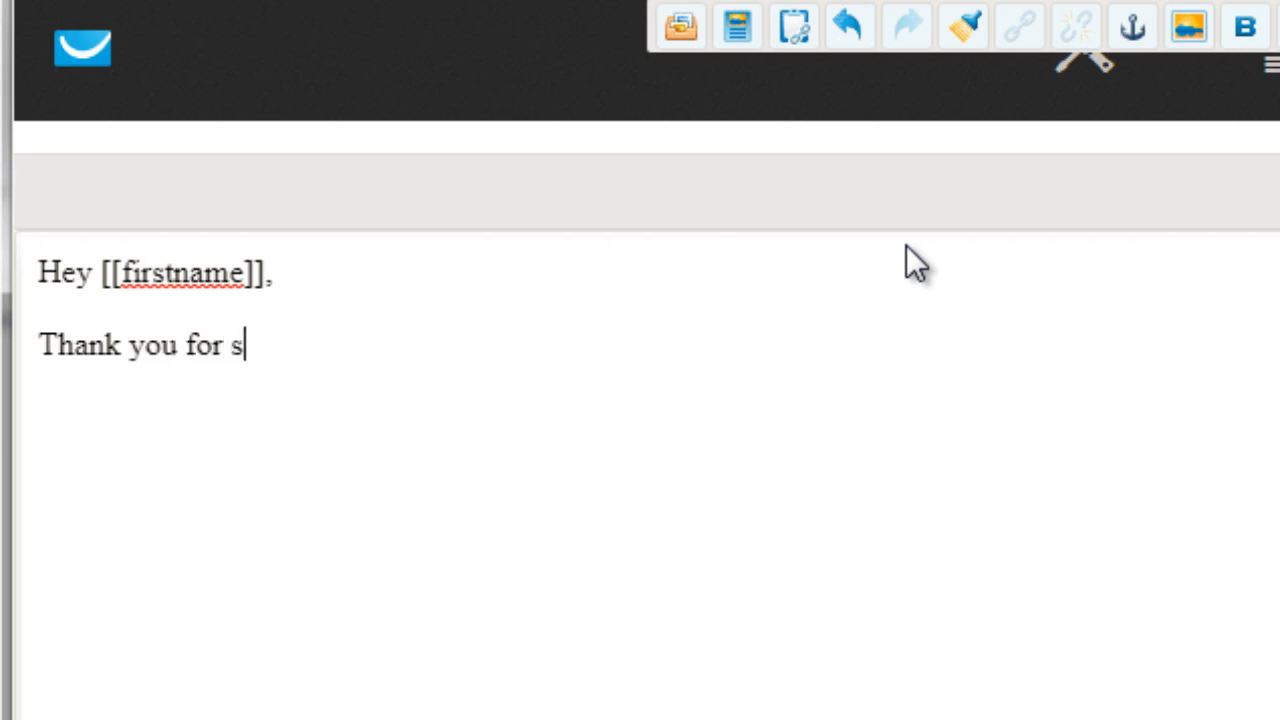
{"action": "type", "text": "igning up."}
{"action": "key", "text": "Return"}
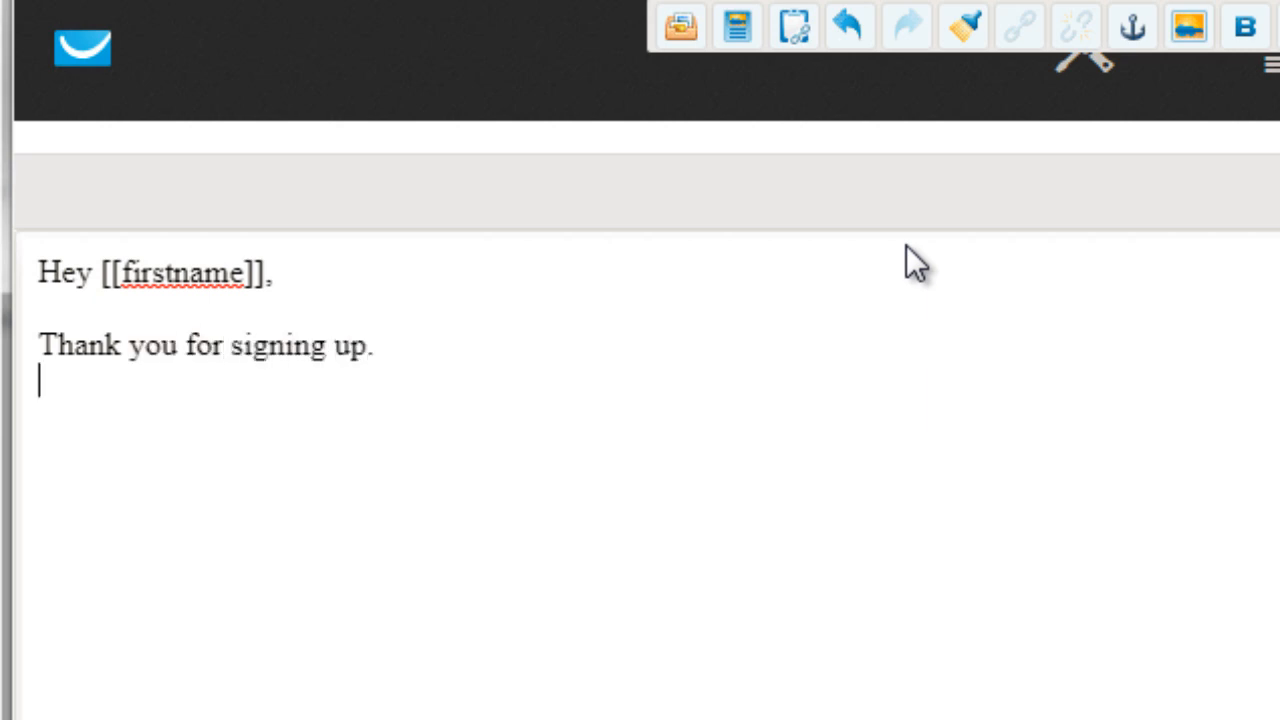
Add the paragraph "Here's the top #4 way to create your own survival meal kit." below the thank-you line
{"action": "type", "text": "Here is the free report,"}
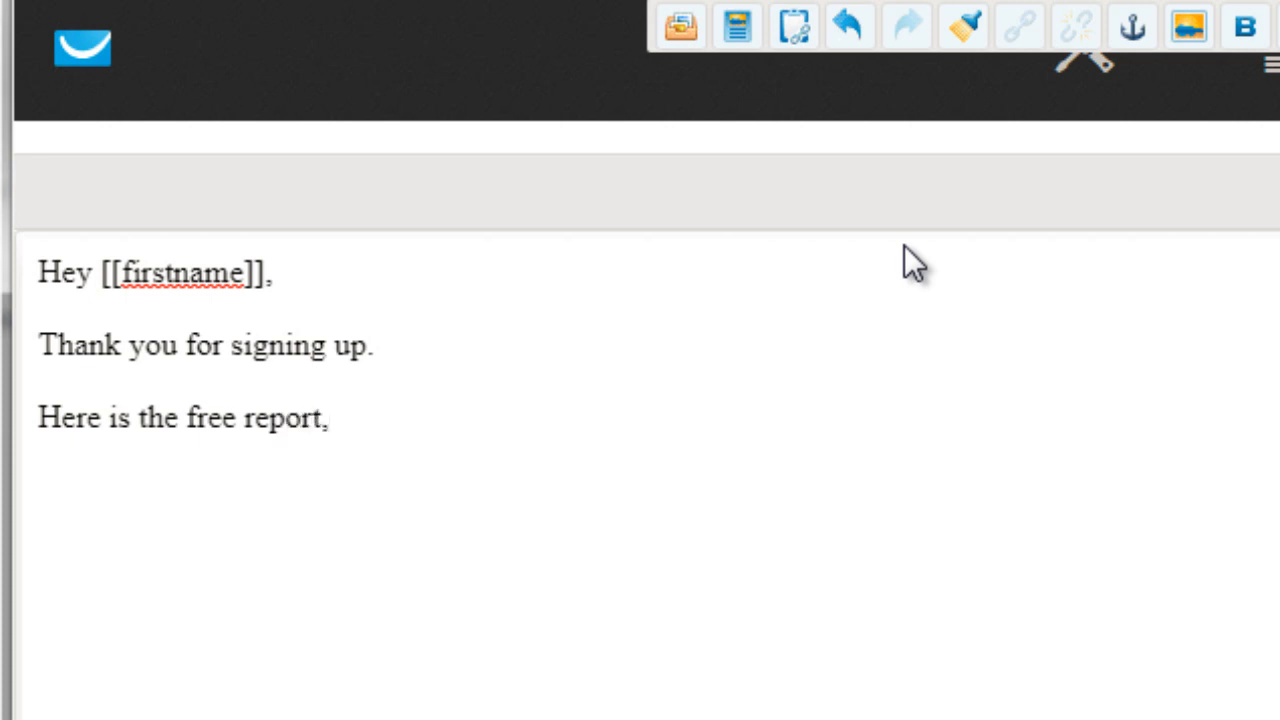
{"action": "left_click_drag", "start_coordinate": [371, 426], "coordinate": [38, 417]}
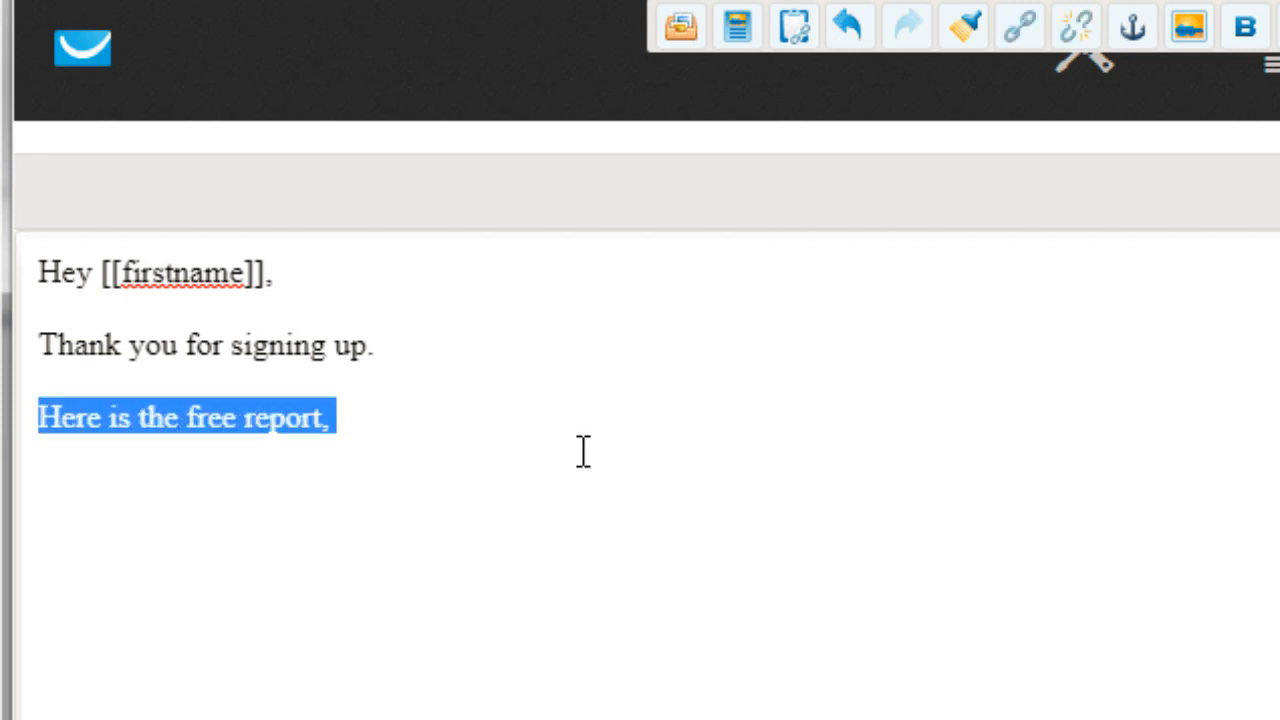
{"action": "type", "text": "Here's the top #"}
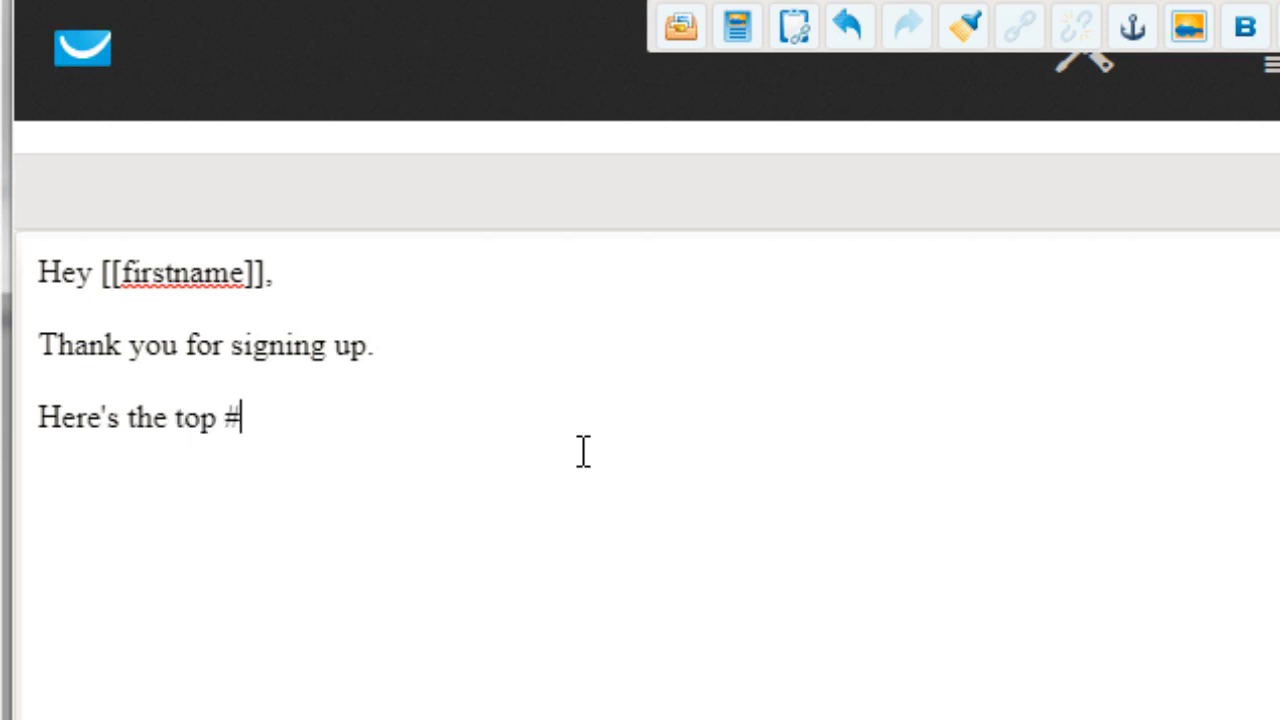
{"action": "type", "text": "4 way to creat"}
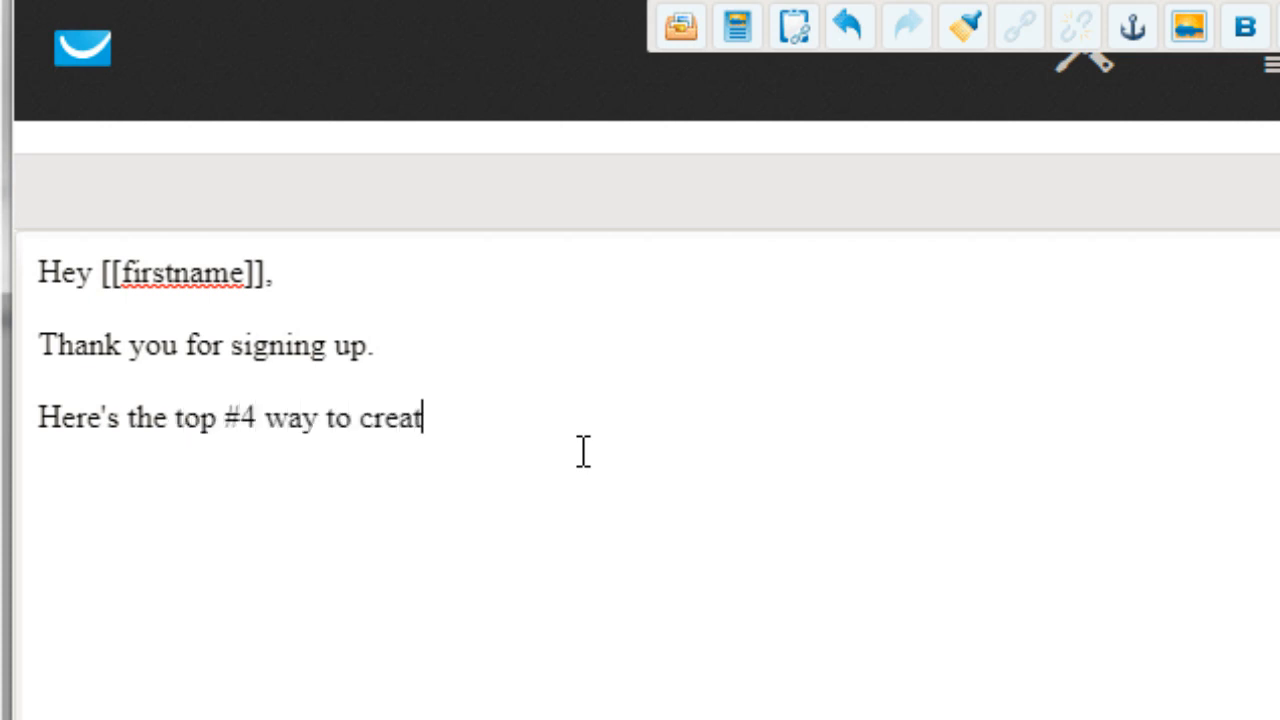
{"action": "type", "text": "e your own sur"}
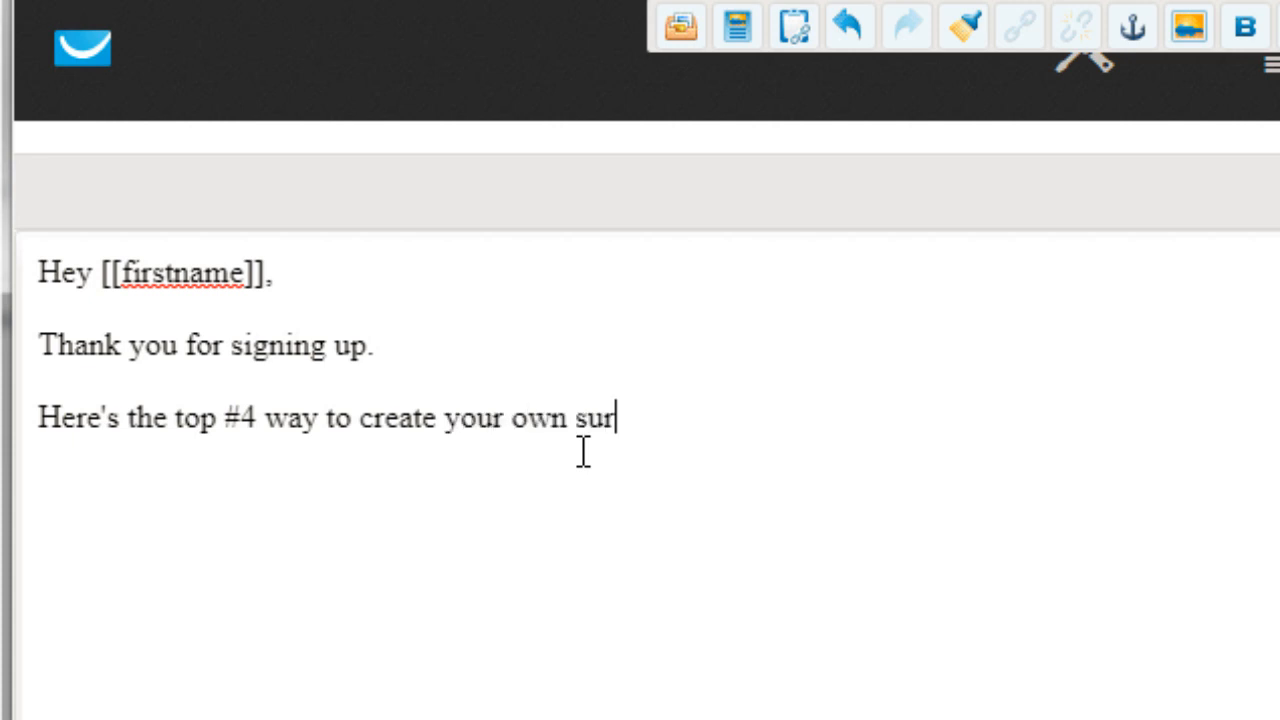
{"action": "type", "text": "vival meal kit."}
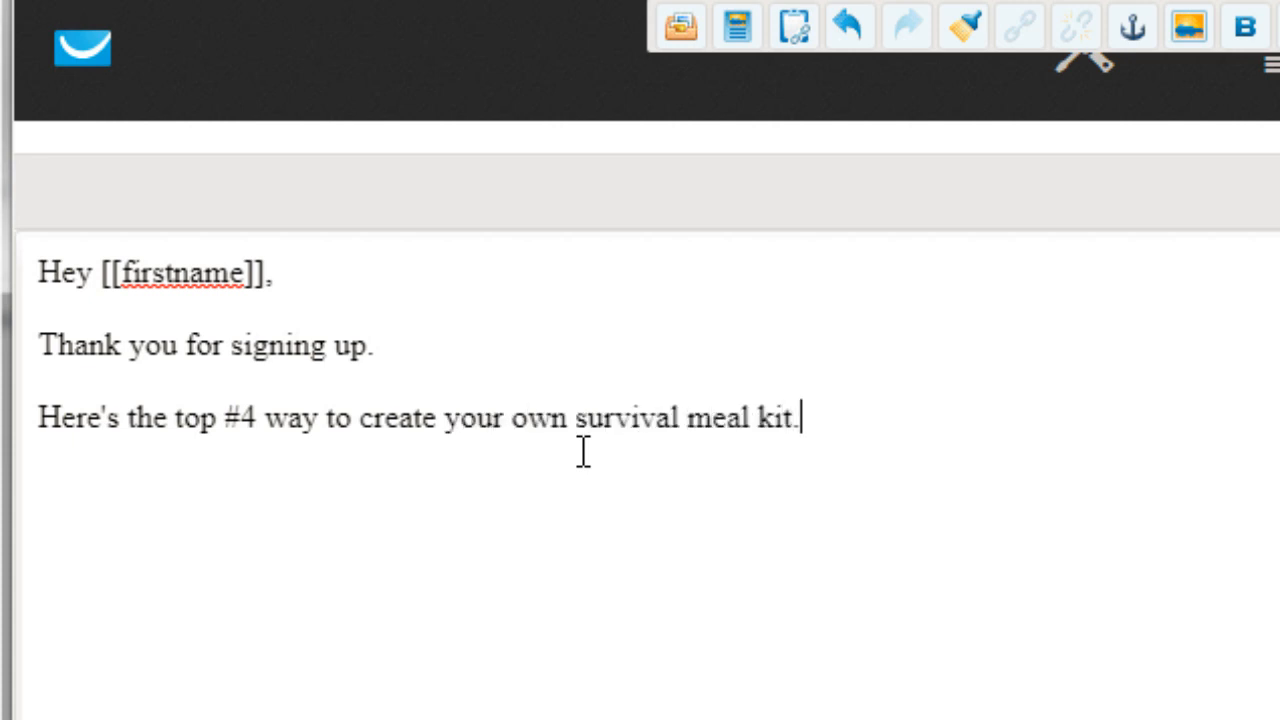
{"action": "key", "text": "Return"}
{"action": "type", "text": "htt"}
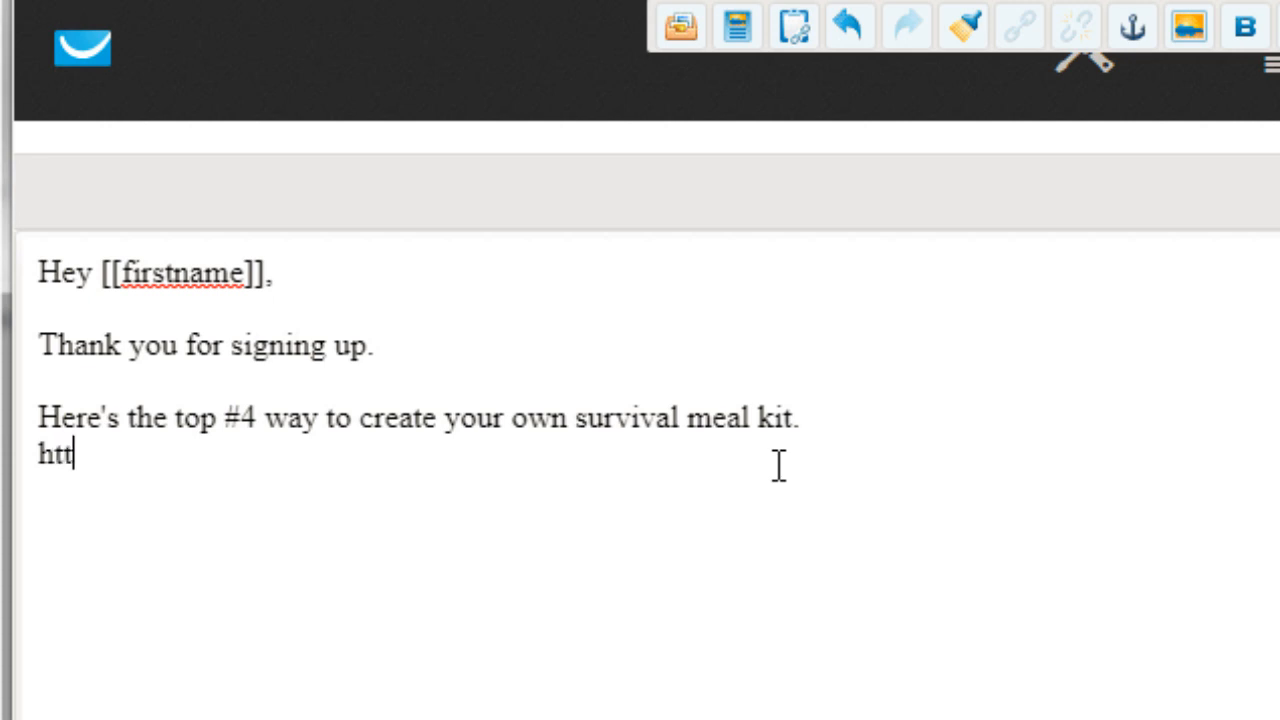
{"action": "type", "text": "p://"}
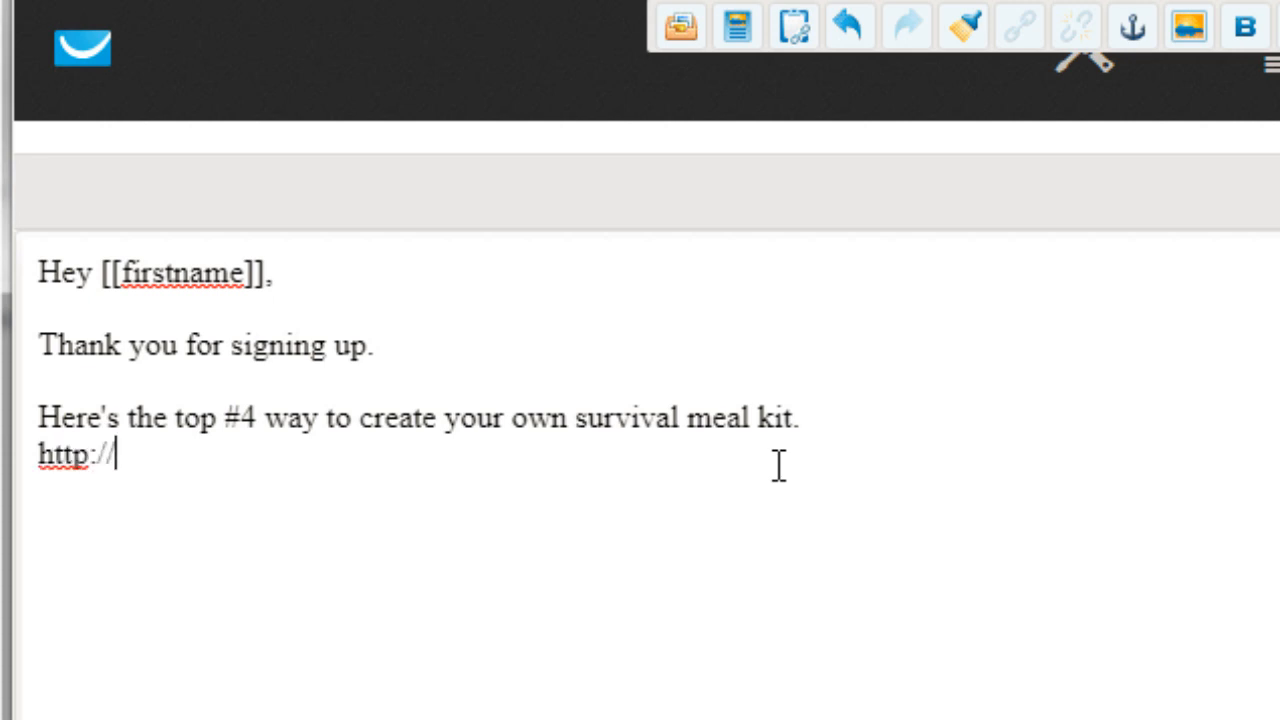
{"action": "type", "text": "www"}
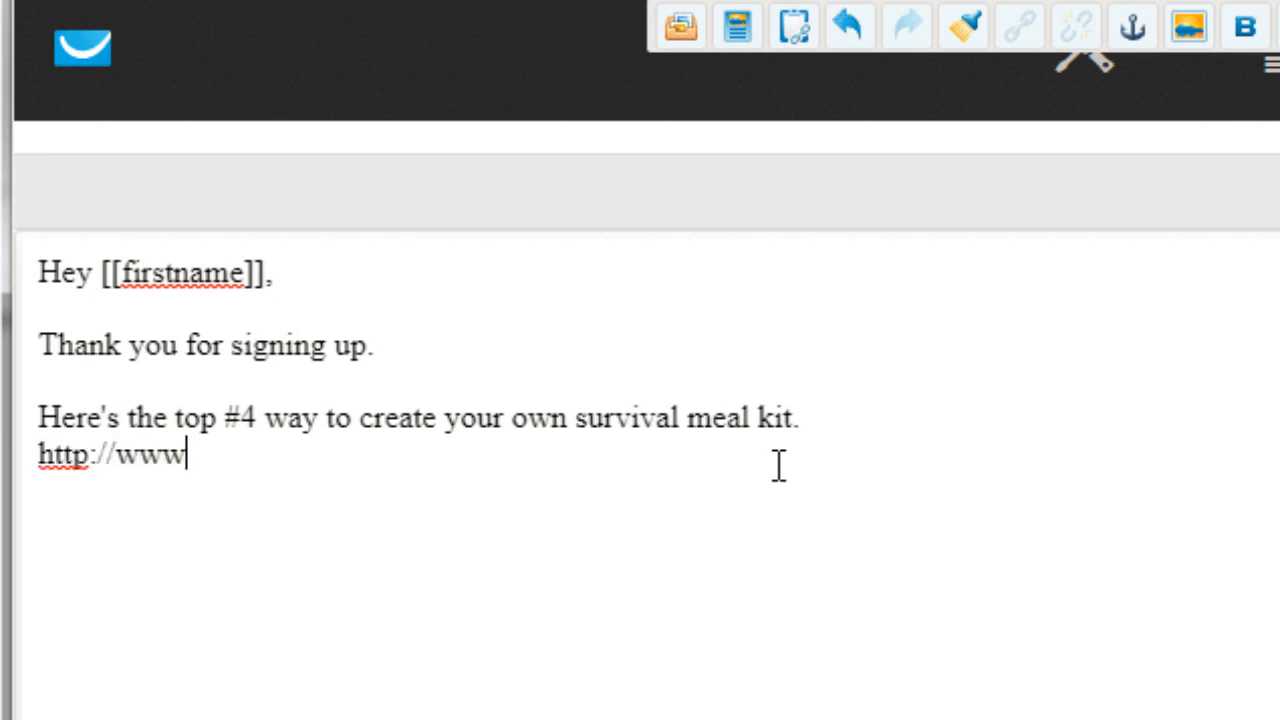
{"action": "type", "text": ".google.com"}
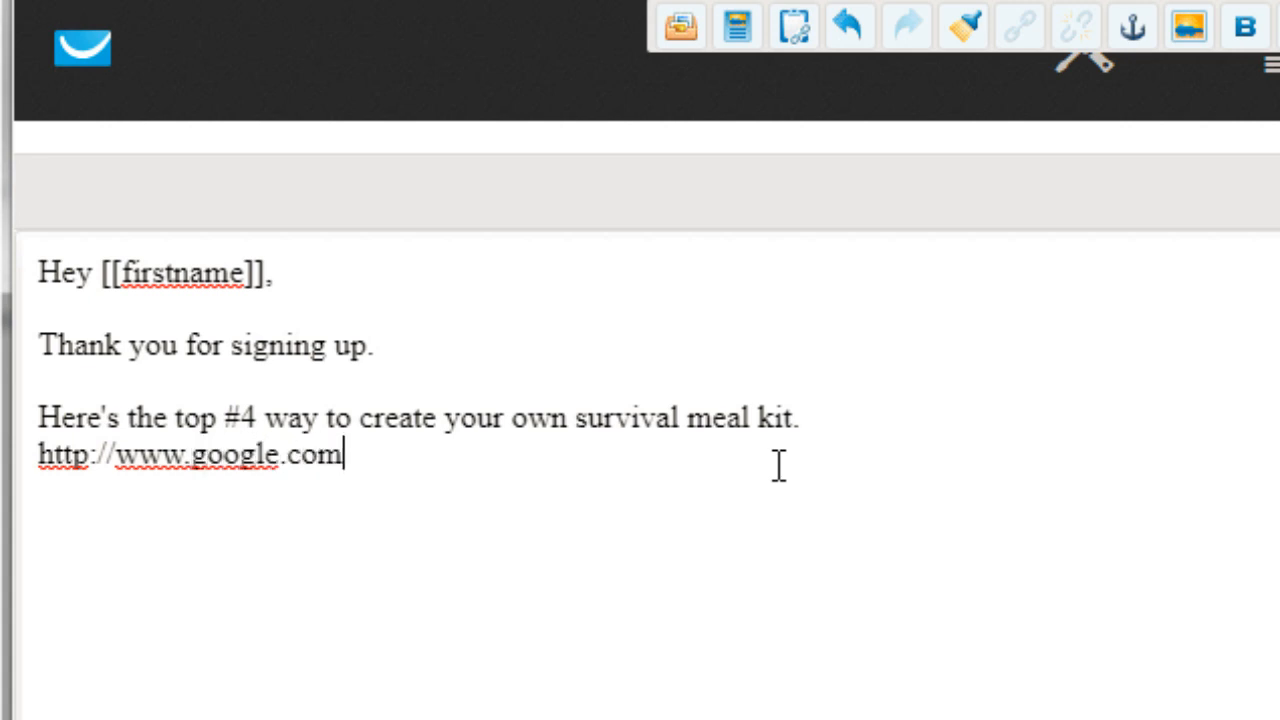
Copy the URL, separate it from the sentence above with an empty line, and replace it with "Click here"
{"action": "left_click_drag", "start_coordinate": [777, 466], "coordinate": [20, 465]}
{"action": "left_click", "coordinate": [372, 432]}
{"action": "left_click_drag", "start_coordinate": [345, 455], "coordinate": [28, 460]}
{"action": "key", "text": "ctrl+c"}
{"action": "left_click", "coordinate": [27, 458]}
{"action": "key", "text": "Return"}
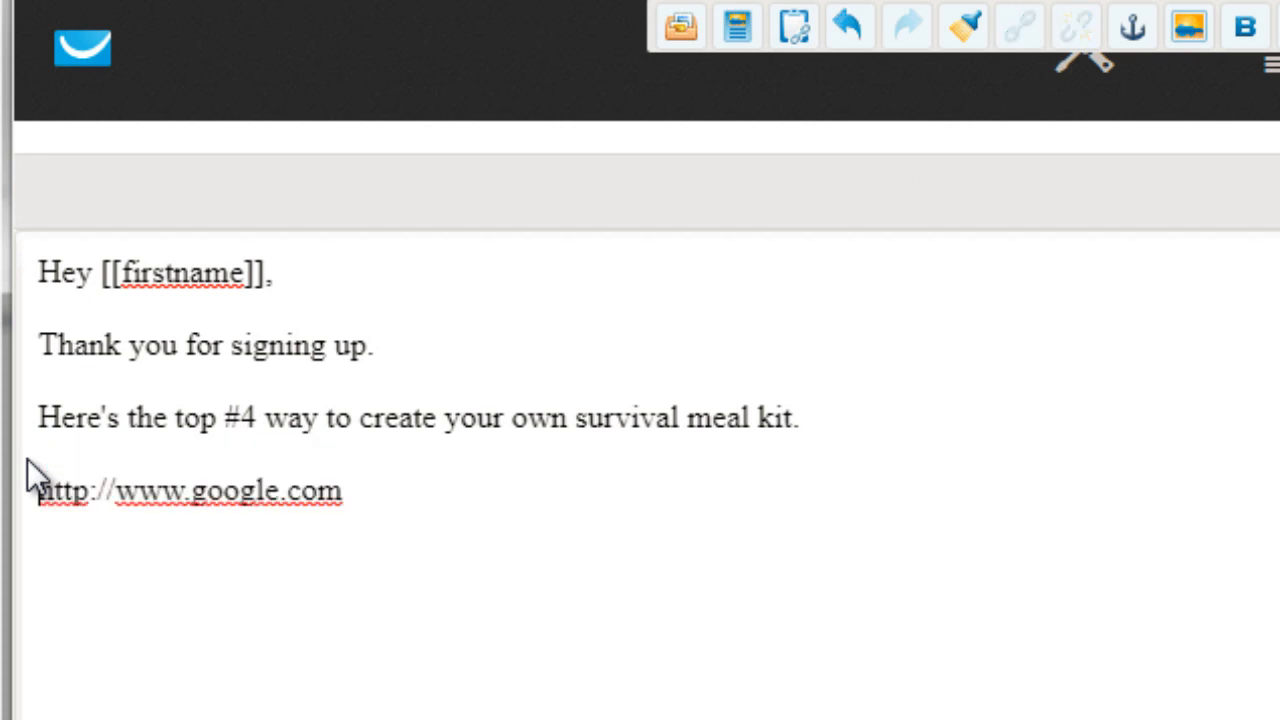
{"action": "type", "text": "Click "}
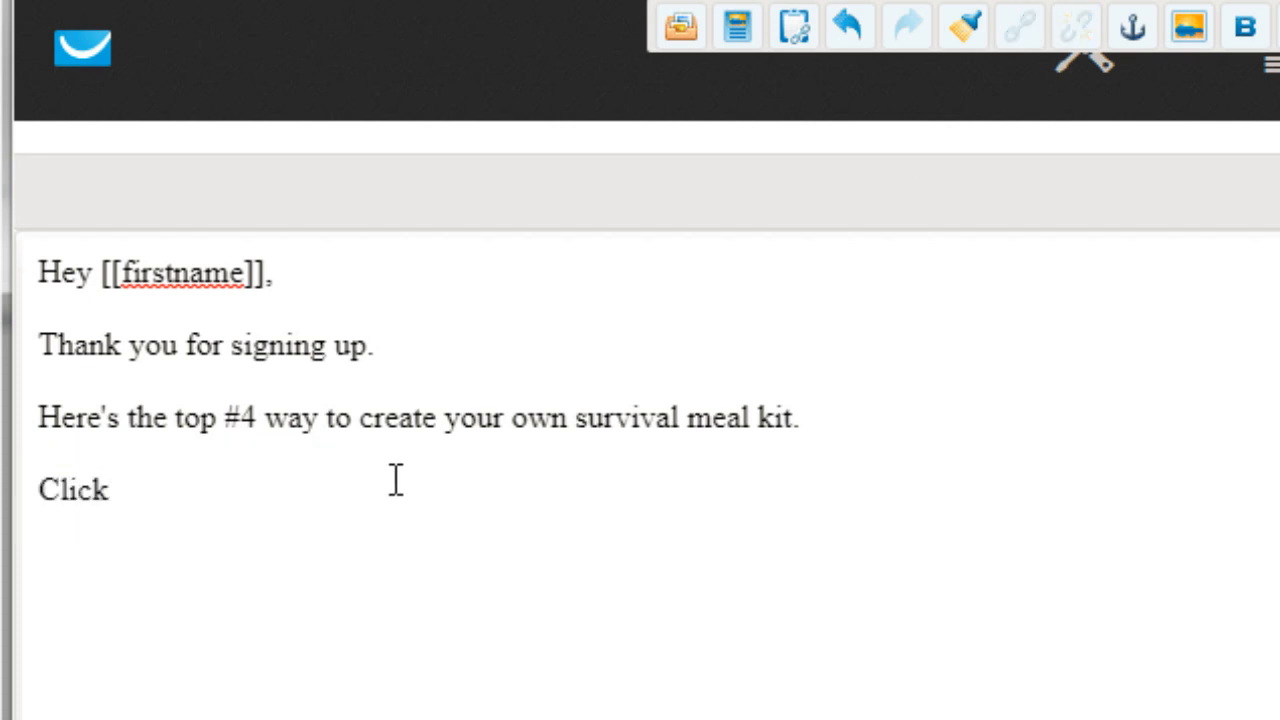
{"action": "type", "text": "here"}
{"action": "key", "text": "shift+Home"}
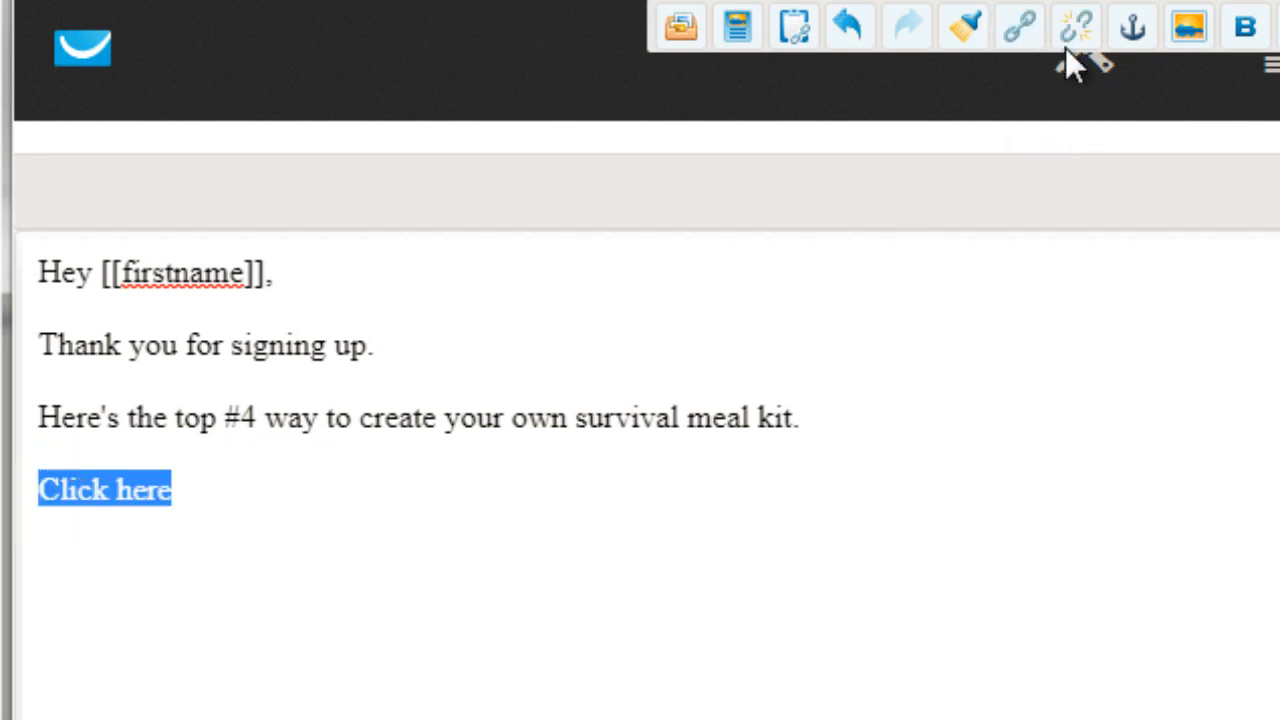
{"action": "left_click", "coordinate": [1017, 24]}
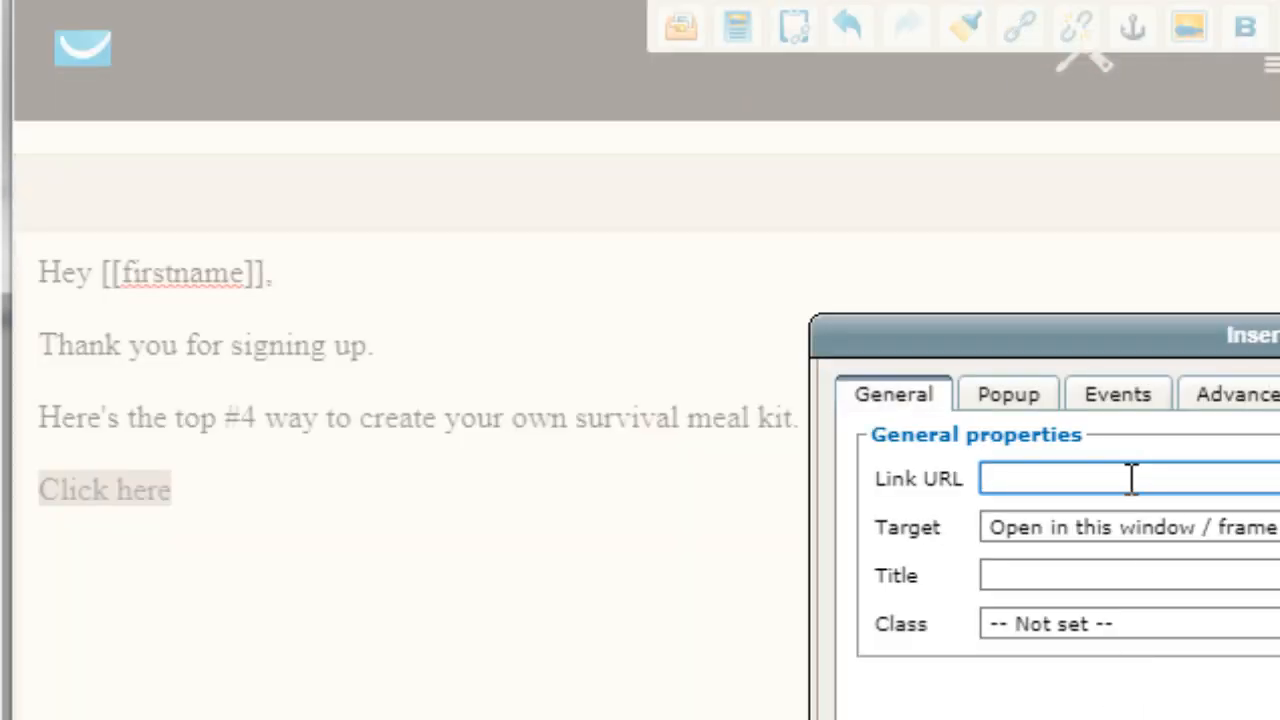
{"action": "key", "text": "ctrl+v"}
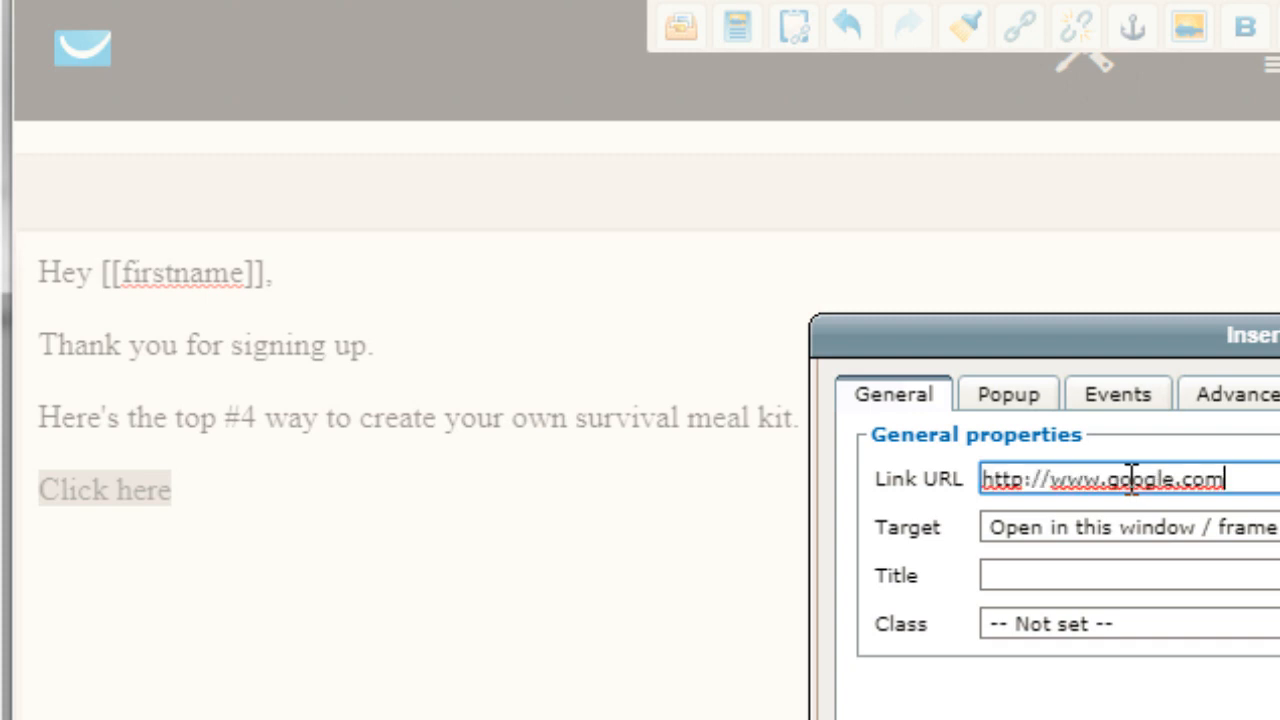
{"action": "left_click", "coordinate": [1090, 545]}
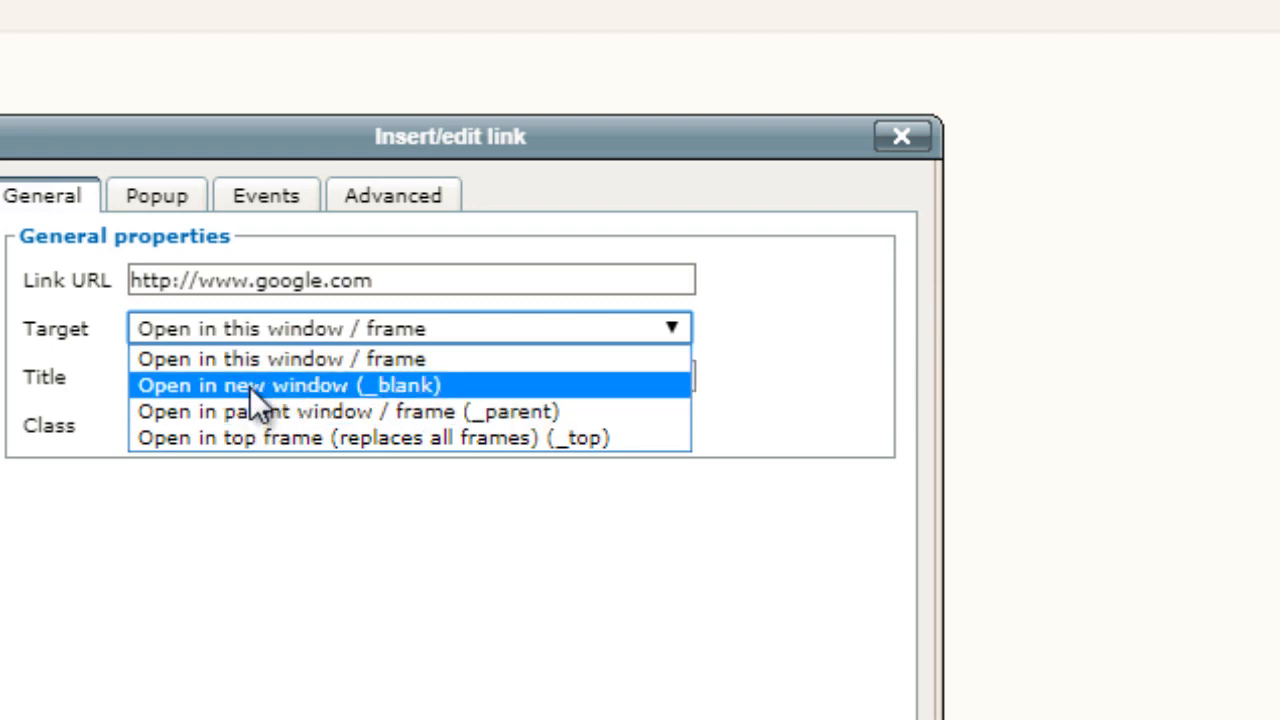
{"action": "left_click", "coordinate": [250, 387]}
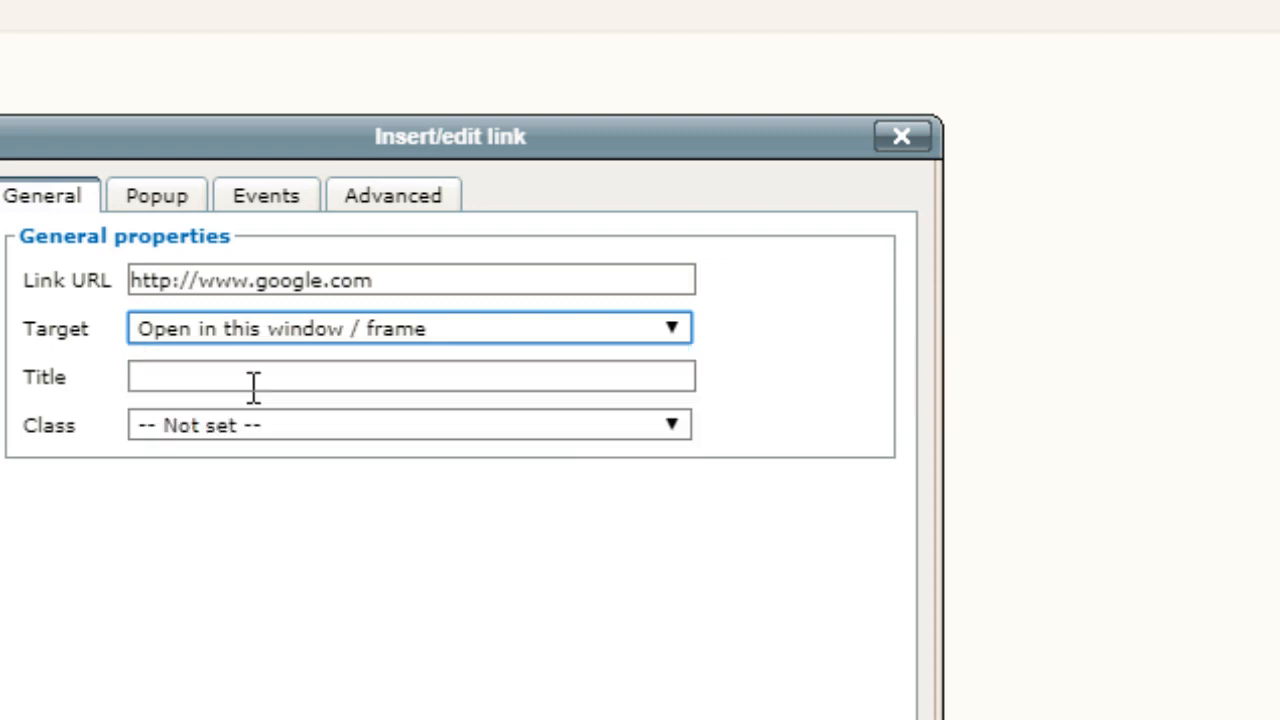
{"action": "key", "text": "Return"}
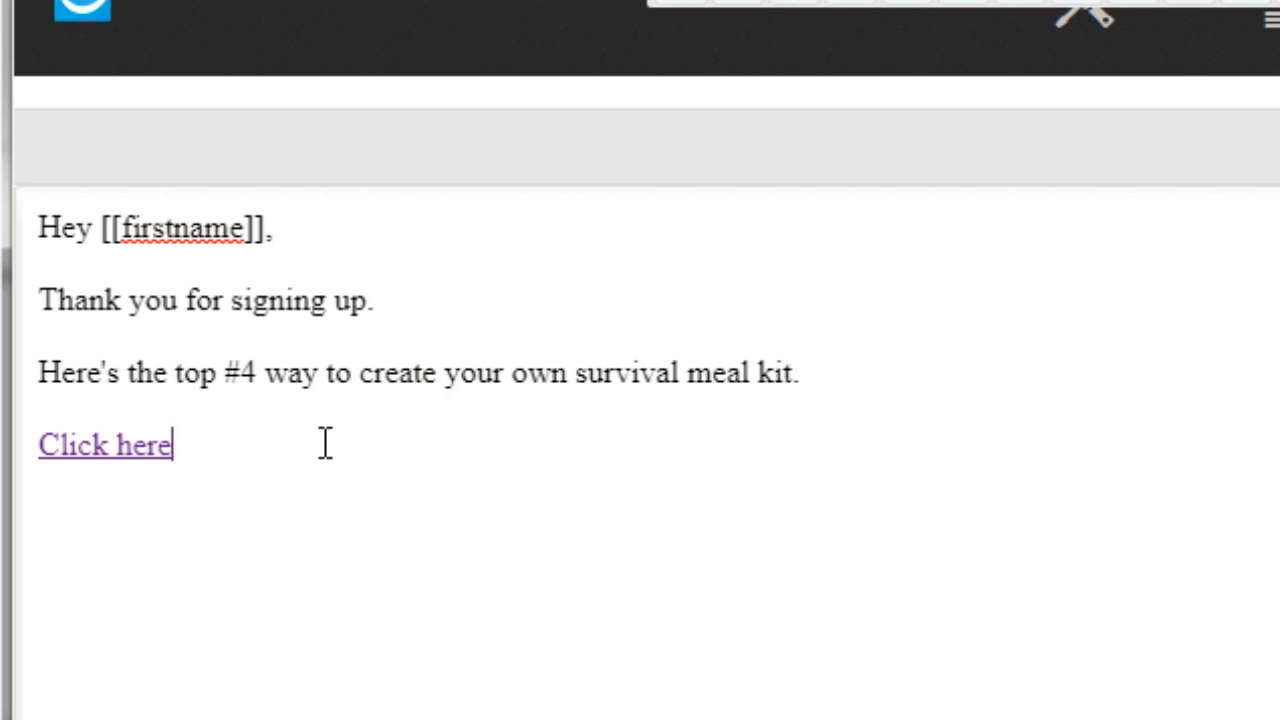
Add the sign-off "Thanks," with "Your Name" on the next line, one empty line below the link
{"action": "key", "text": "shift+Return"}
{"action": "key", "text": "shift+Return"}
{"action": "type", "text": "Thanks,"}
{"action": "key", "text": "shift+Return"}
{"action": "type", "text": "Your Name"}
{"action": "key", "text": "shift+Return"}
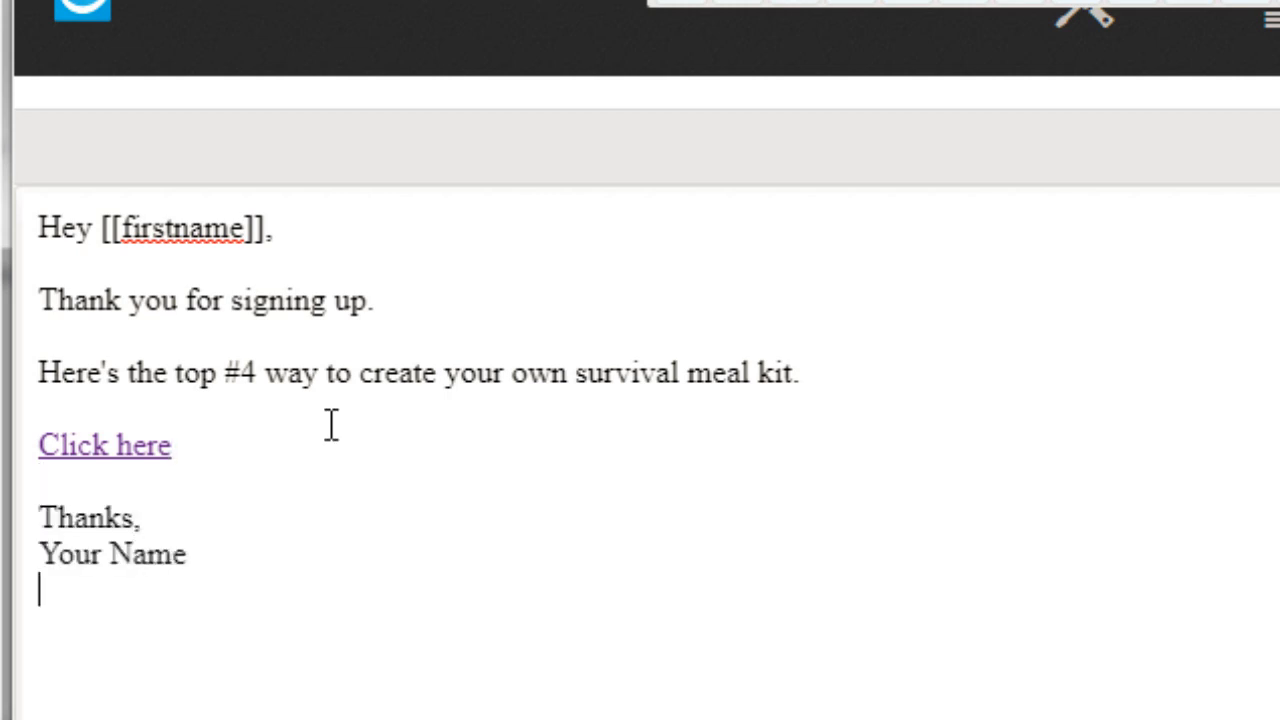
Add the postscript "P.S. - By the way, tomorrow I am going to send you the #3 way to do ....." below the sign-off
{"action": "key", "text": "shift+Return"}
{"action": "type", "text": "P.S. "}
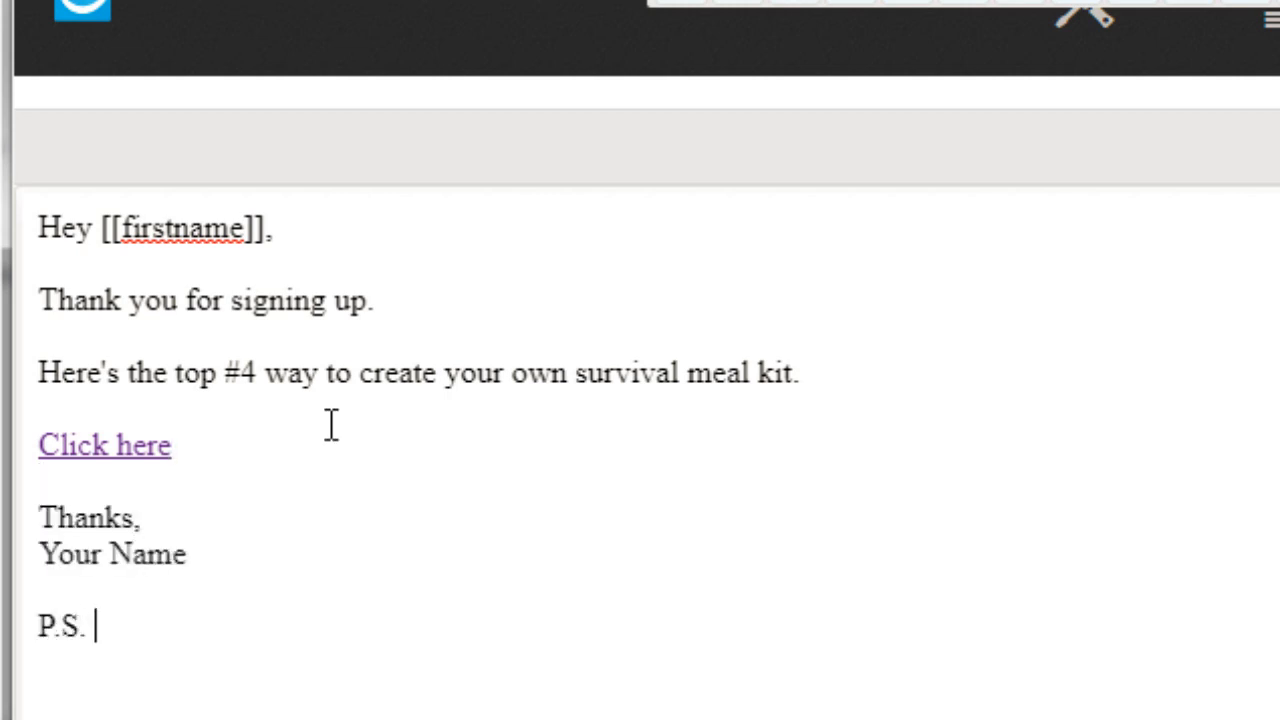
{"action": "type", "text": "- By the way, tomorrow I a"}
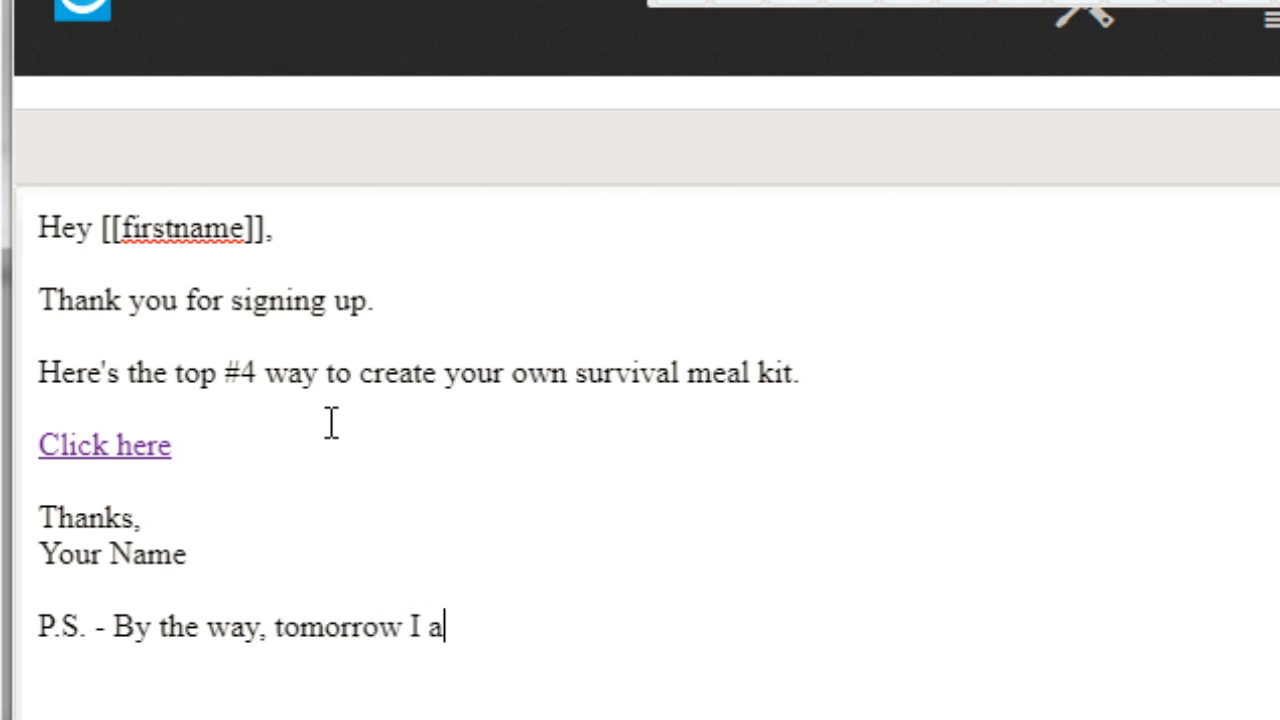
{"action": "type", "text": "m going to send you th"}
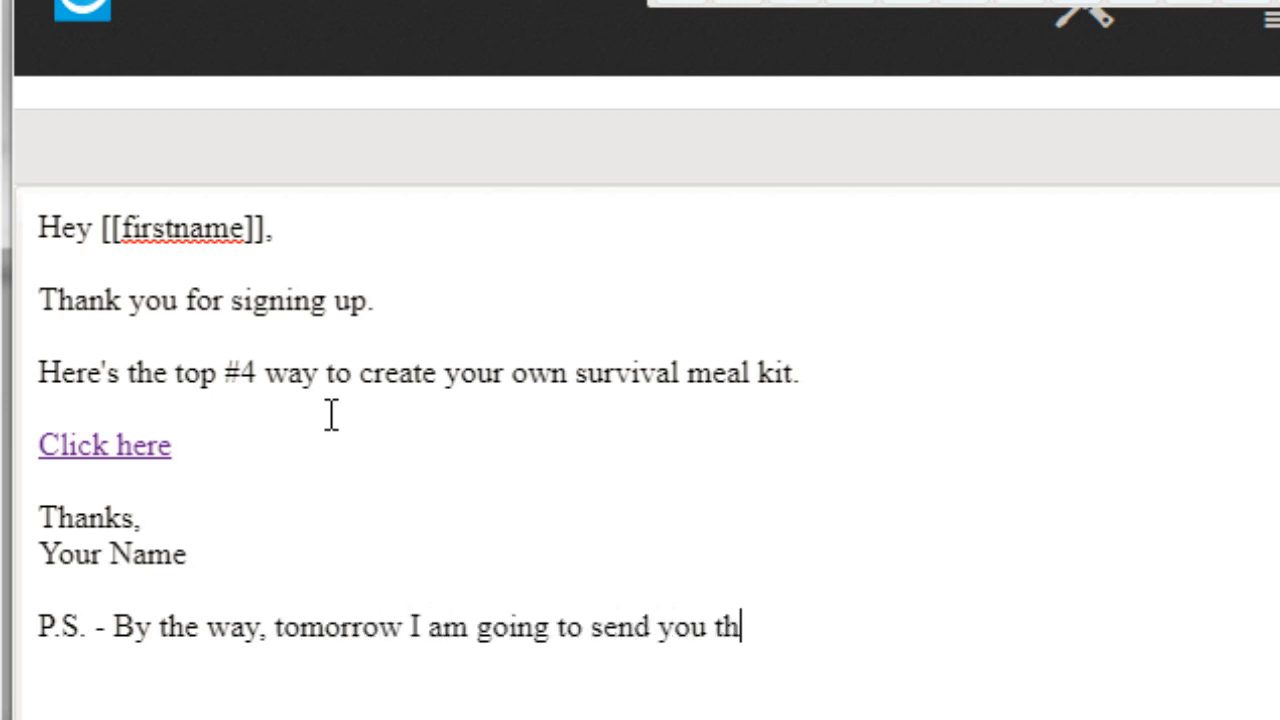
{"action": "type", "text": "e #3"}
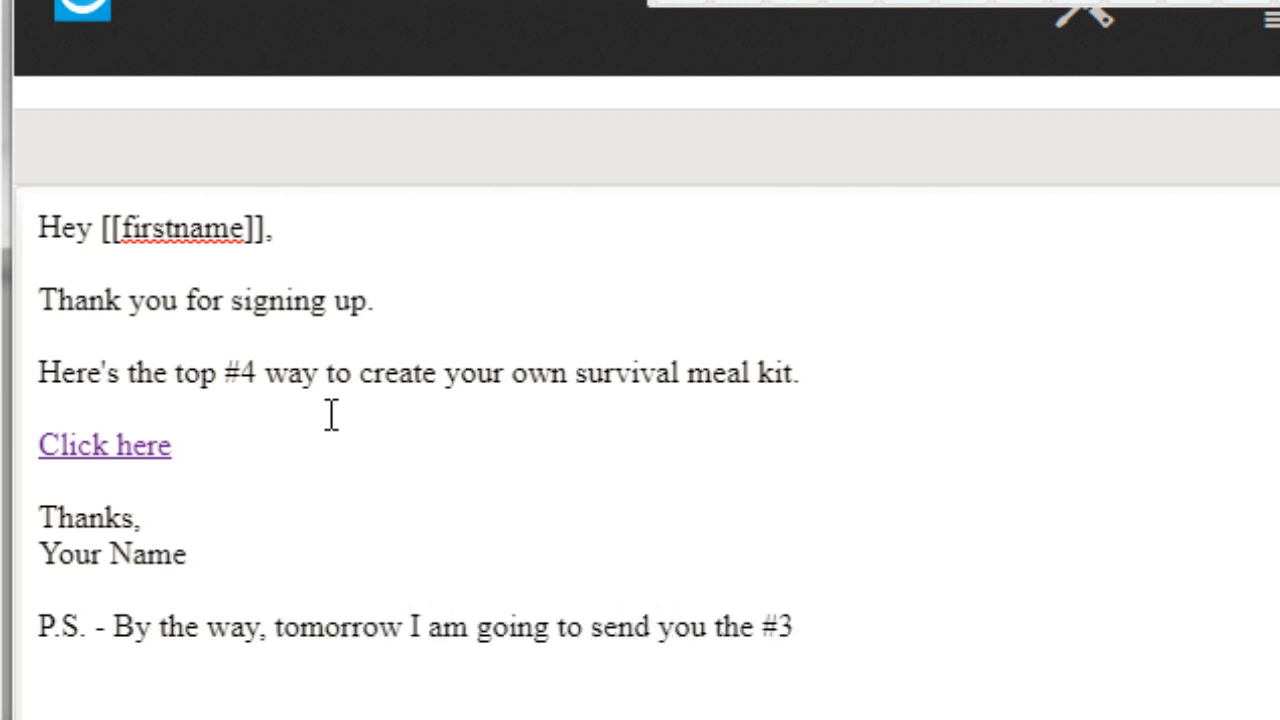
{"action": "type", "text": " way t"}
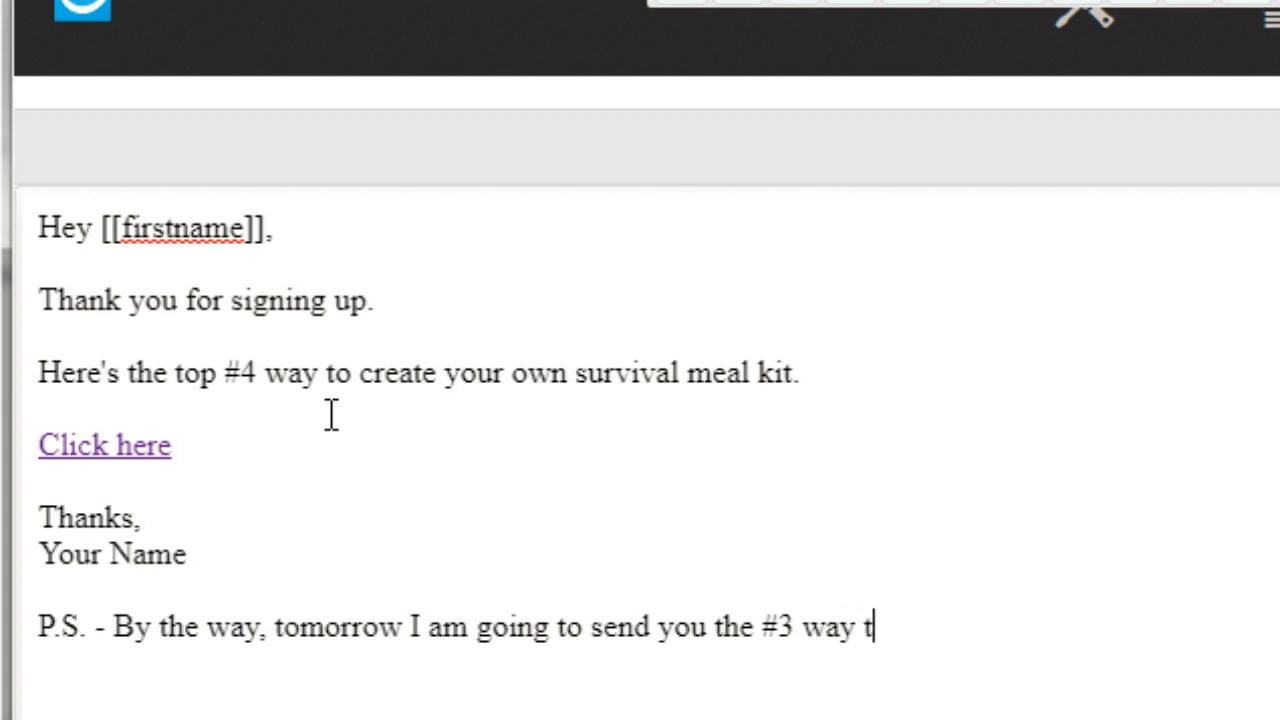
{"action": "type", "text": "o do ....."}
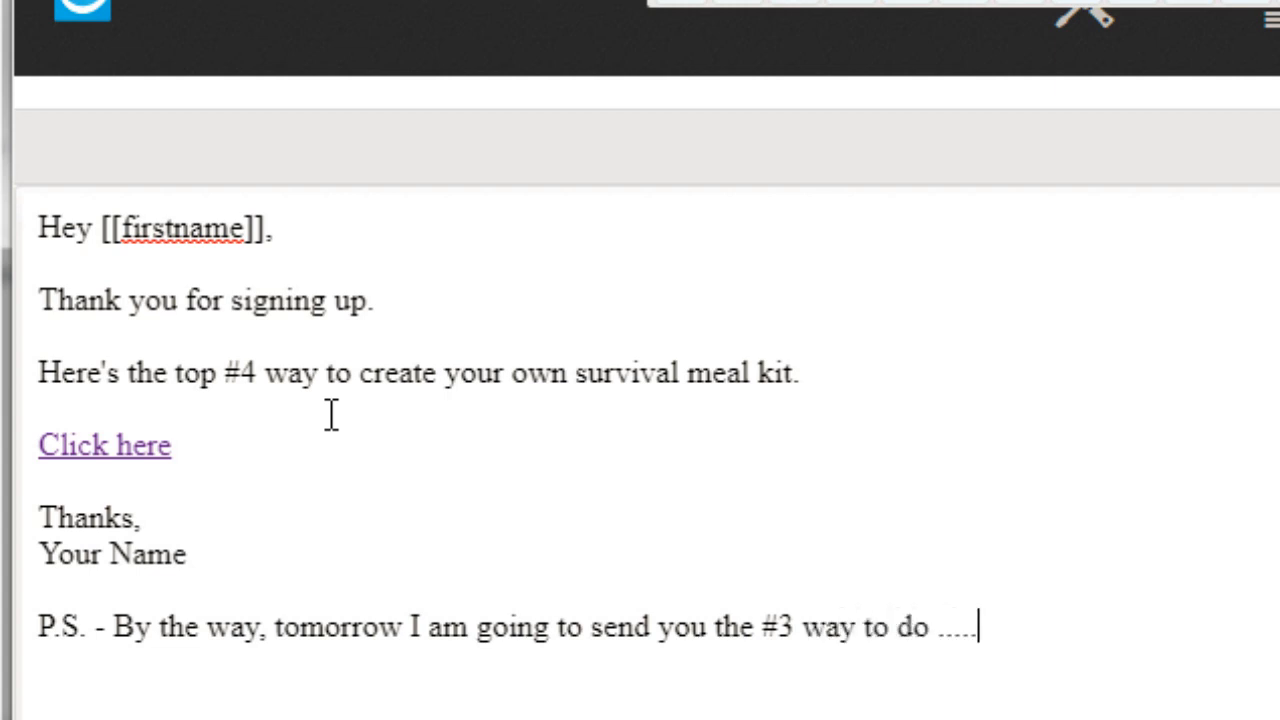
Add a "====" divider three empty lines below the postscript and select the whole message
{"action": "key", "text": "Return"}
{"action": "left_click", "coordinate": [286, 625]}
{"action": "left_click", "coordinate": [1067, 624]}
{"action": "key", "text": "Return"}
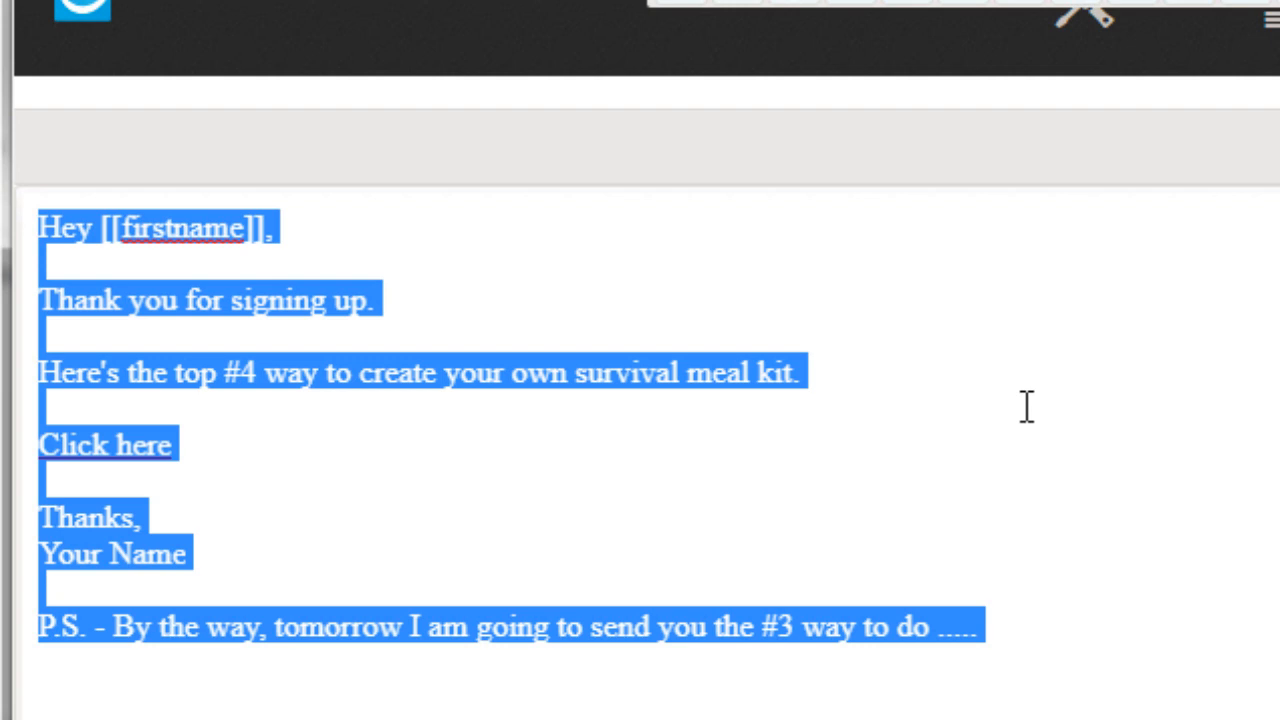
{"action": "left_click", "coordinate": [917, 474]}
{"action": "key", "text": "ctrl+a"}
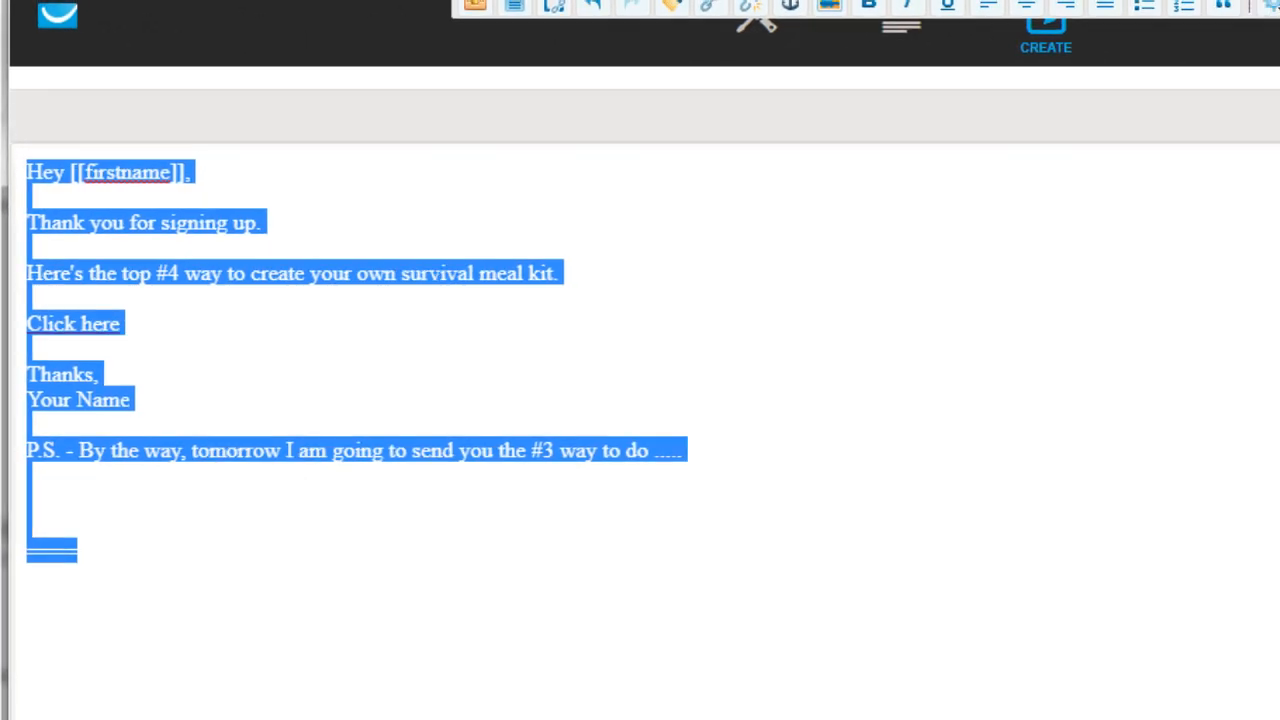
Run the SpamScore check on the message and examine the points given for its MIME parts and missing HTML tag
{"action": "mouse_move", "coordinate": [951, 697]}
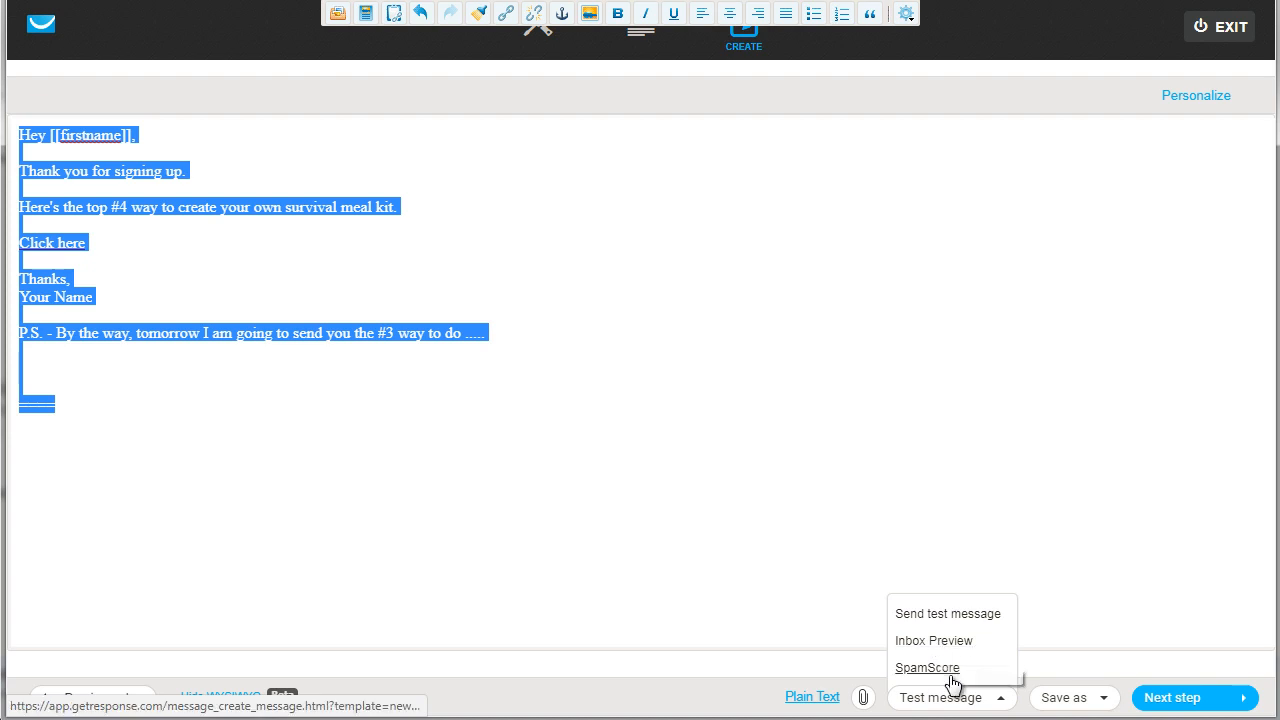
{"action": "left_click", "coordinate": [922, 674]}
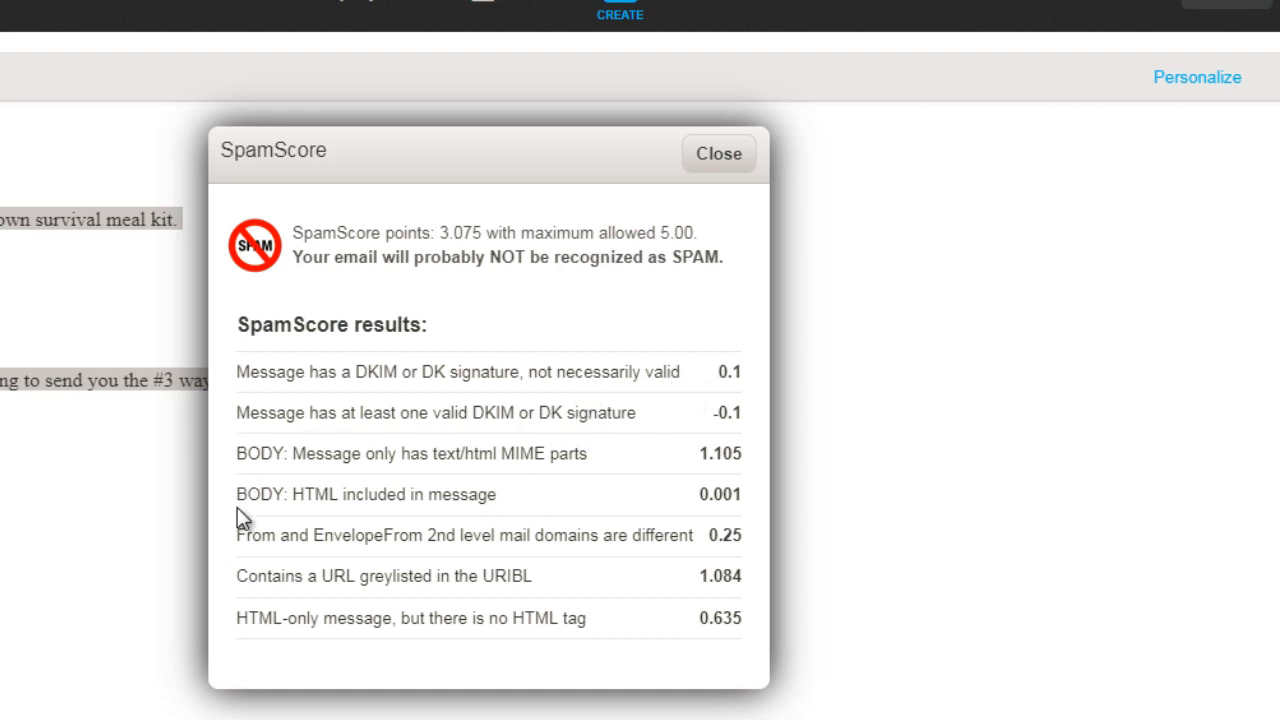
{"action": "left_click_drag", "start_coordinate": [238, 494], "coordinate": [610, 448]}
{"action": "left_click", "coordinate": [552, 510]}
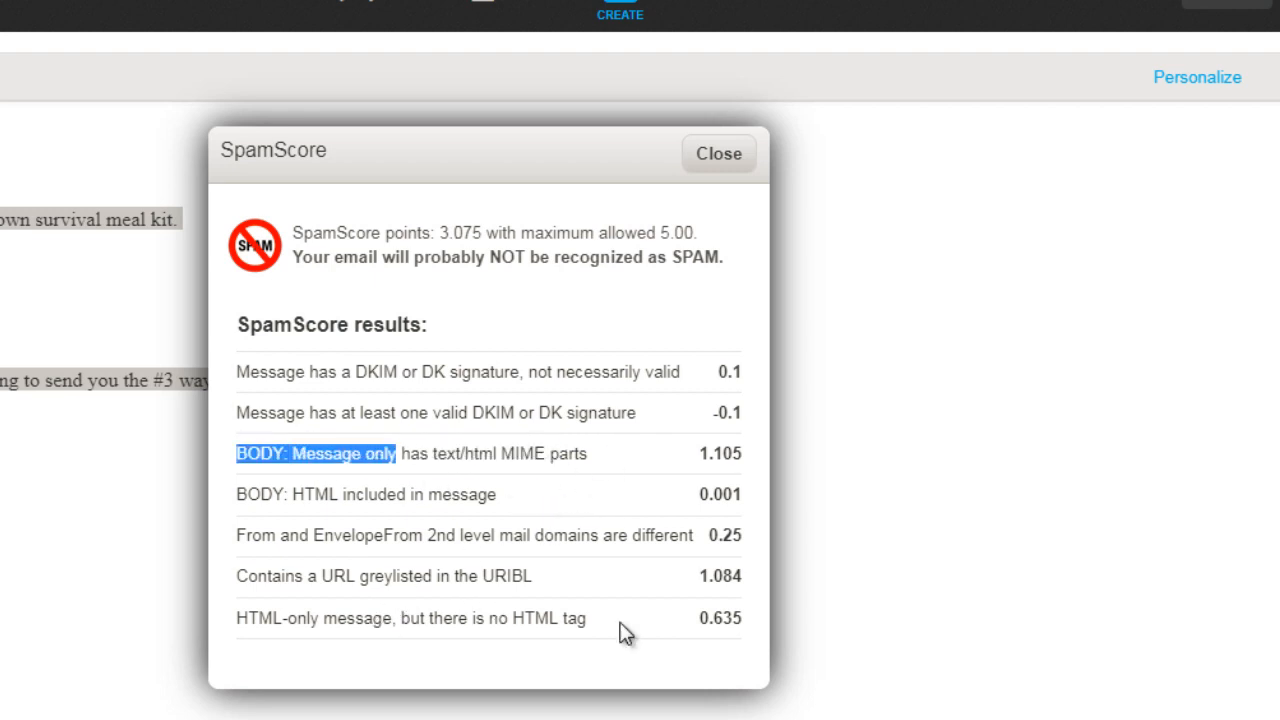
{"action": "left_click", "coordinate": [590, 620]}
{"action": "left_click_drag", "start_coordinate": [588, 617], "coordinate": [704, 615]}
{"action": "left_click", "coordinate": [742, 623]}
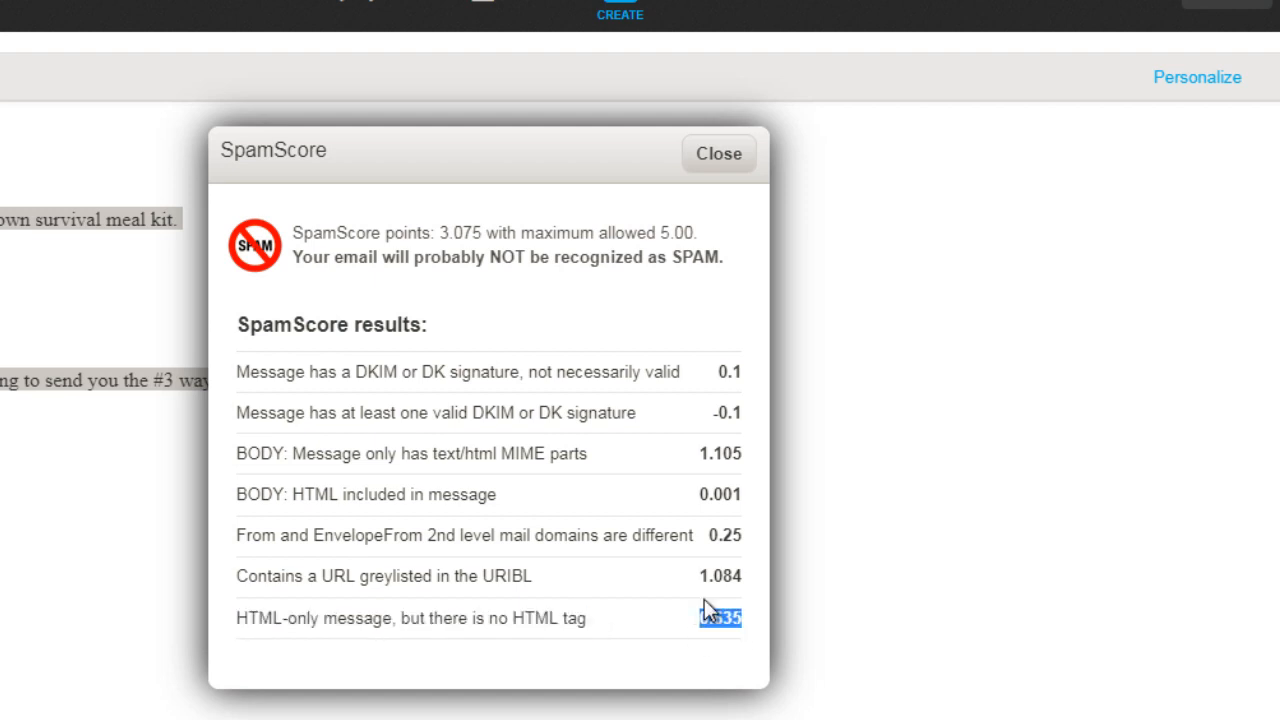
{"action": "left_click", "coordinate": [719, 154]}
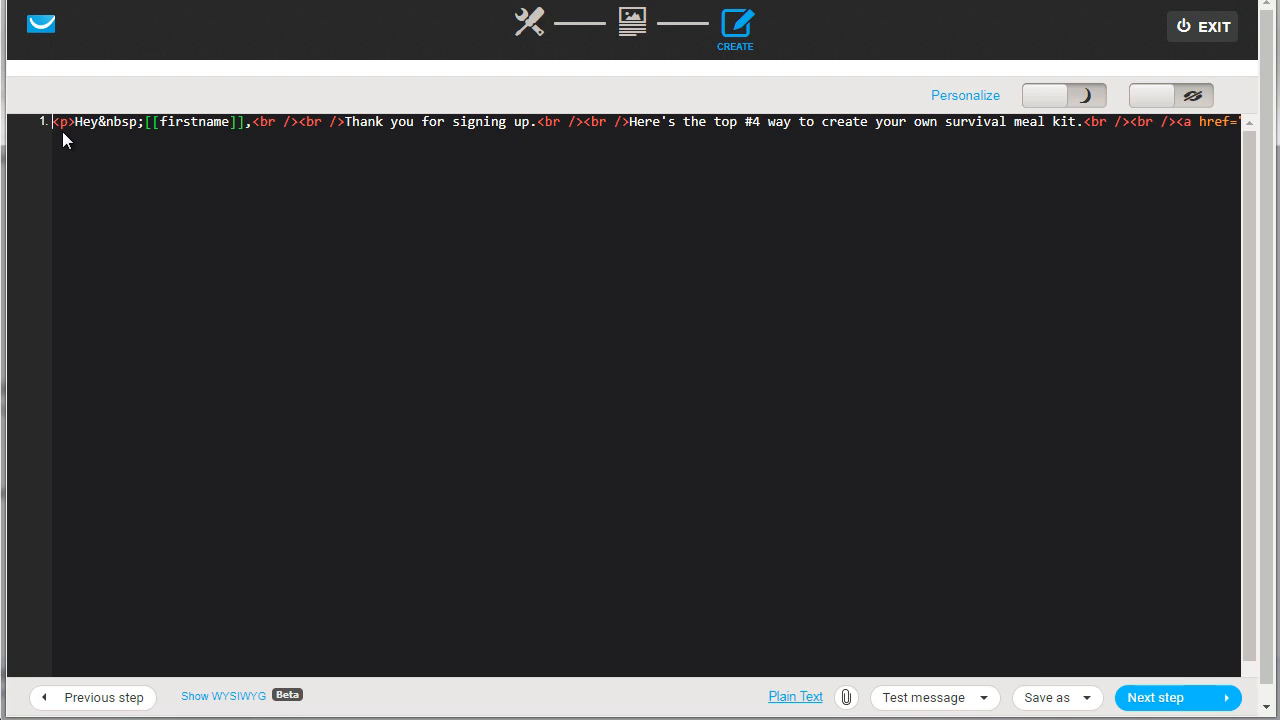
Insert the opening tags <html><body> before the first <p> in the message's source code
{"action": "type", "text": "<"}
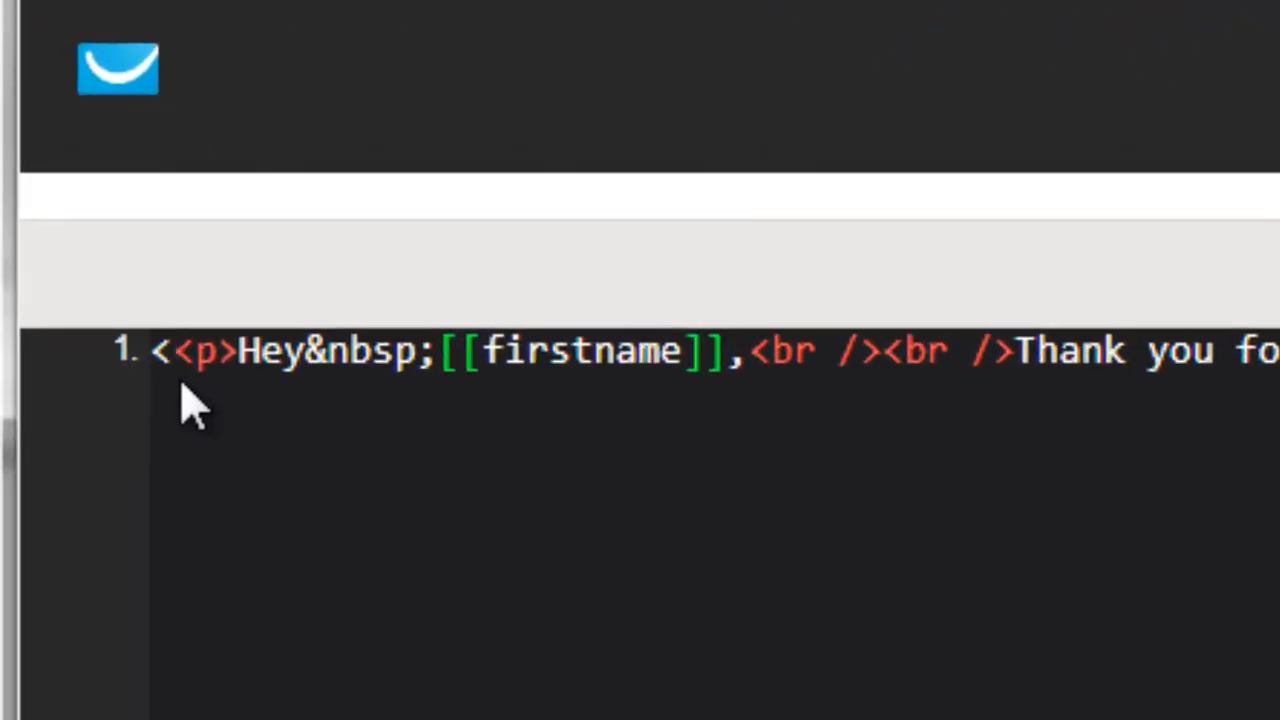
{"action": "type", "text": ">"}
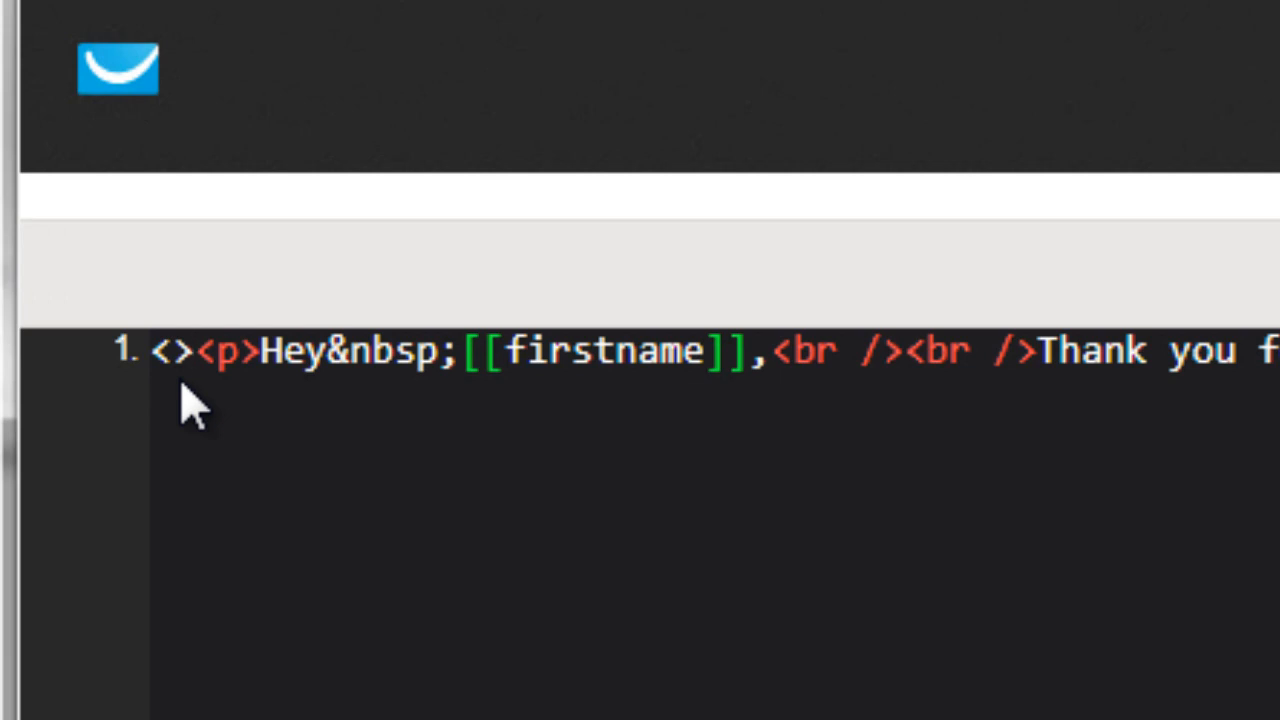
{"action": "type", "text": "html"}
{"action": "key", "text": "Right"}
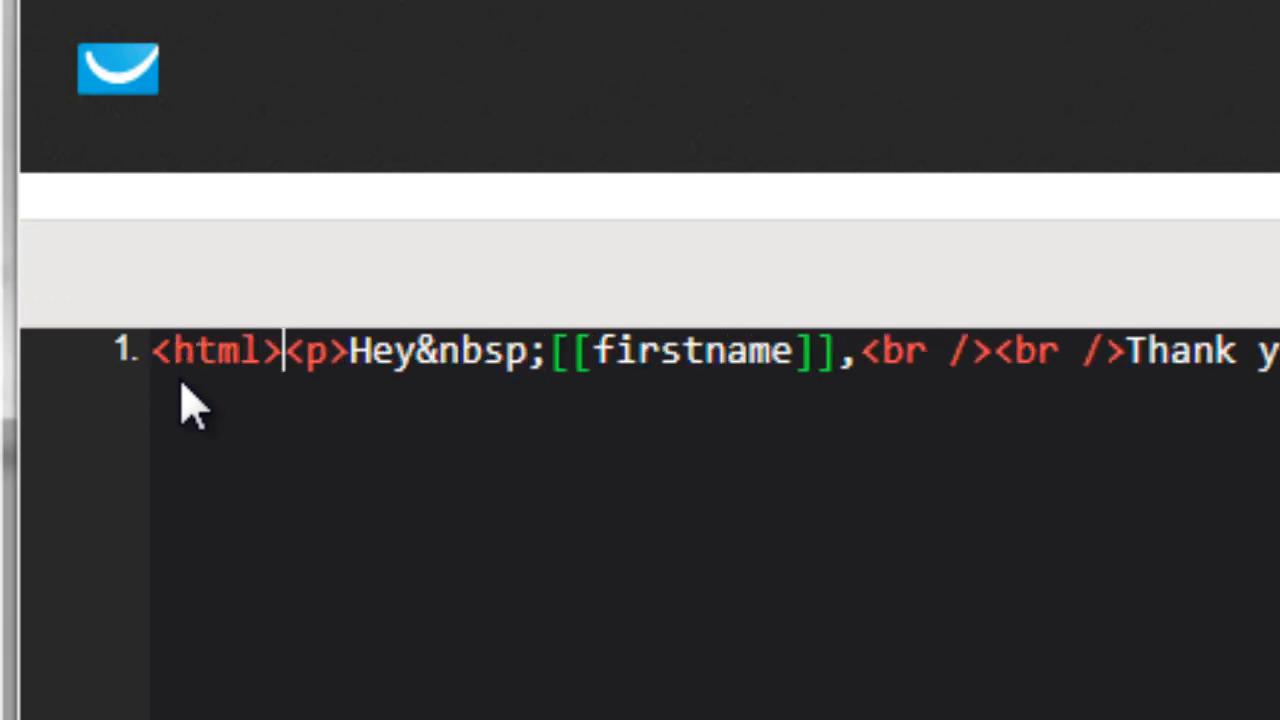
{"action": "type", "text": "<>"}
{"action": "key", "text": "Left"}
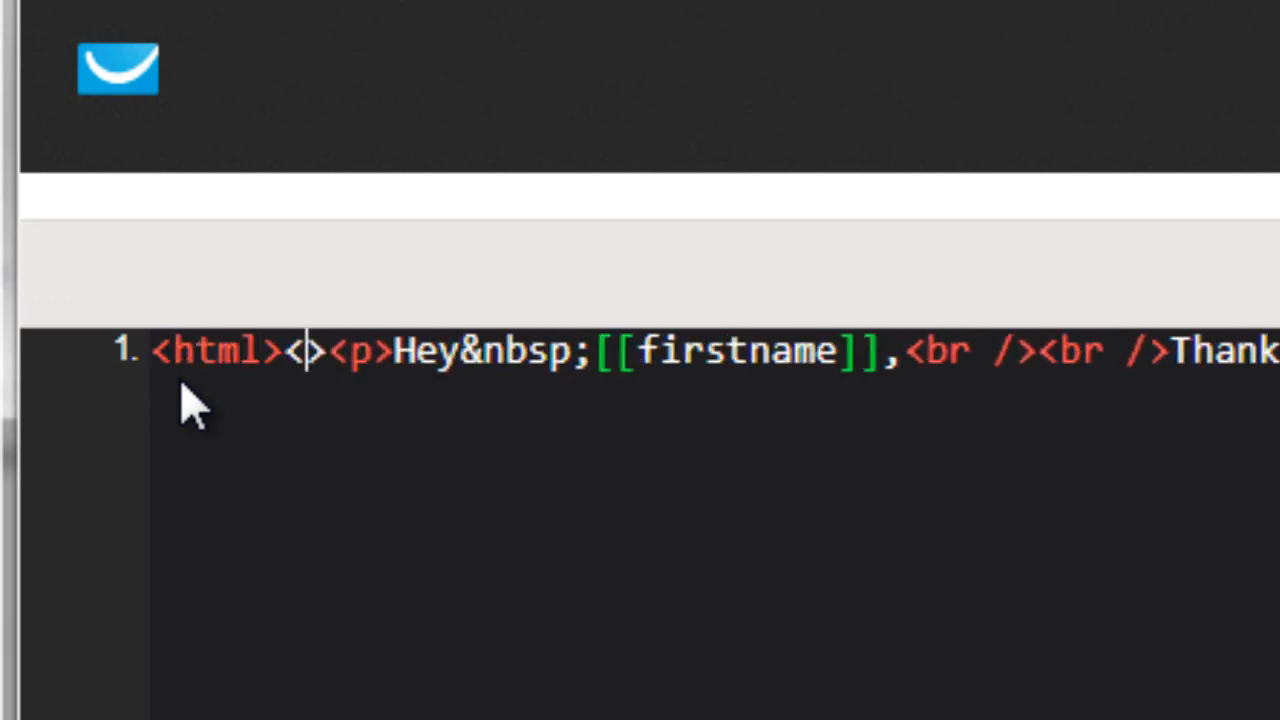
{"action": "type", "text": "body"}
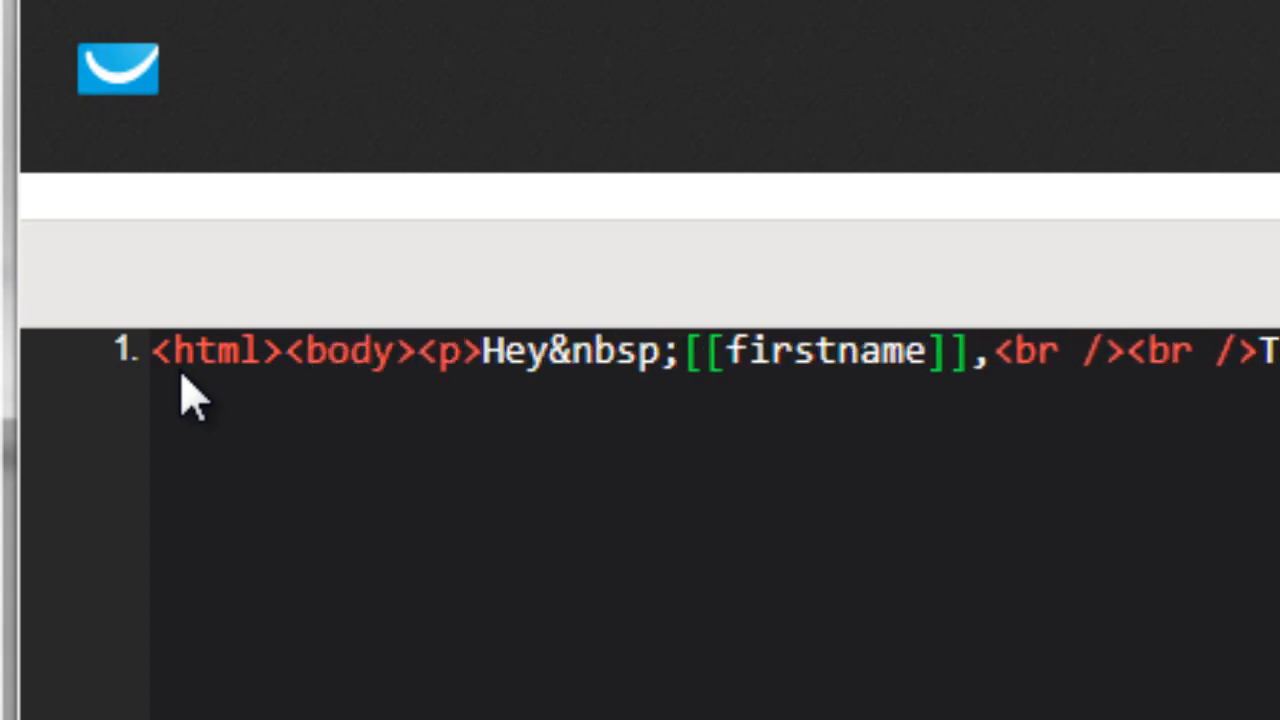
Append <body> and <html> tags after the closing </p> at the end of the source code
{"action": "left_click", "coordinate": [1015, 350]}
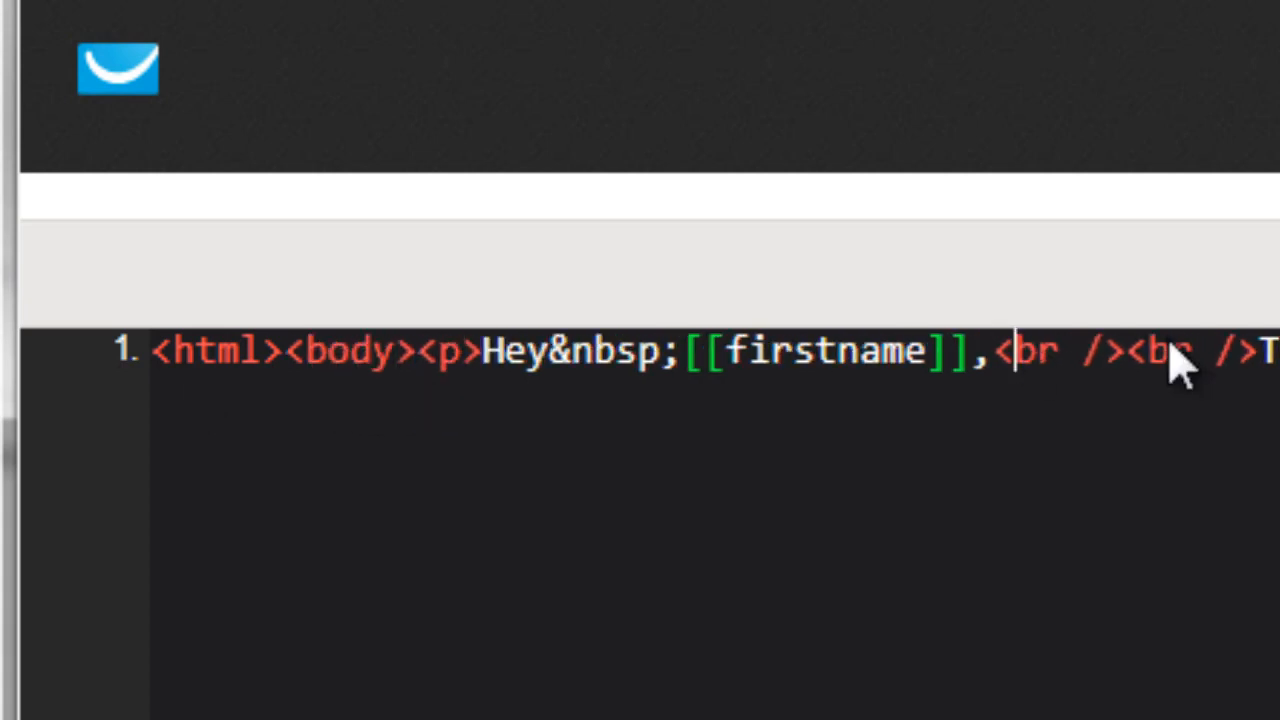
{"action": "double_click", "coordinate": [1248, 346]}
{"action": "scroll", "coordinate": [650, 520], "scroll_direction": "right", "scroll_amount": 6}
{"action": "key", "text": "Right"}
{"action": "key", "text": "Right"}
{"action": "key", "text": "Right"}
{"action": "key", "text": "Right"}
{"action": "key", "text": "Right"}
{"action": "key", "text": "Right"}
{"action": "key", "text": "Right"}
{"action": "key", "text": "Right"}
{"action": "key", "text": "Right"}
{"action": "key", "text": "Right"}
{"action": "key", "text": "Right"}
{"action": "key", "text": "Right"}
{"action": "key", "text": "Right"}
{"action": "key", "text": "Right"}
{"action": "key", "text": "Right"}
{"action": "key", "text": "Right"}
{"action": "key", "text": "Right"}
{"action": "key", "text": "Right"}
{"action": "key", "text": "Right"}
{"action": "key", "text": "Right"}
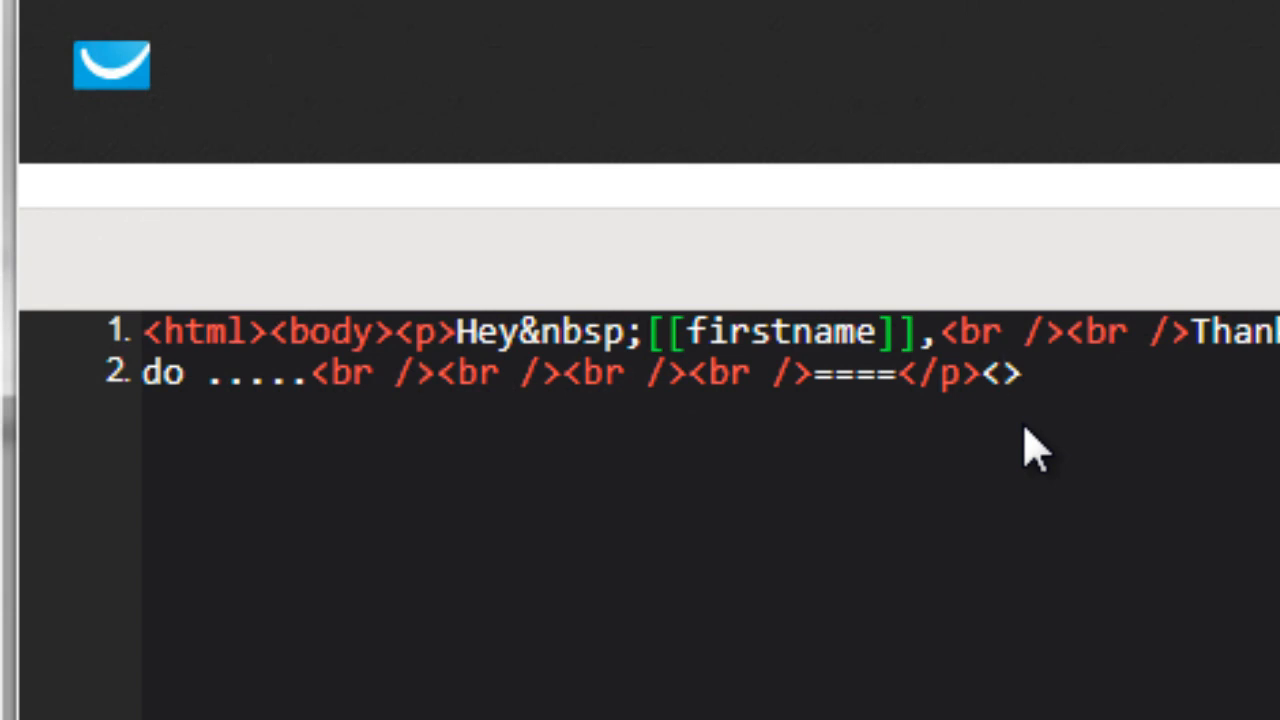
{"action": "type", "text": "body"}
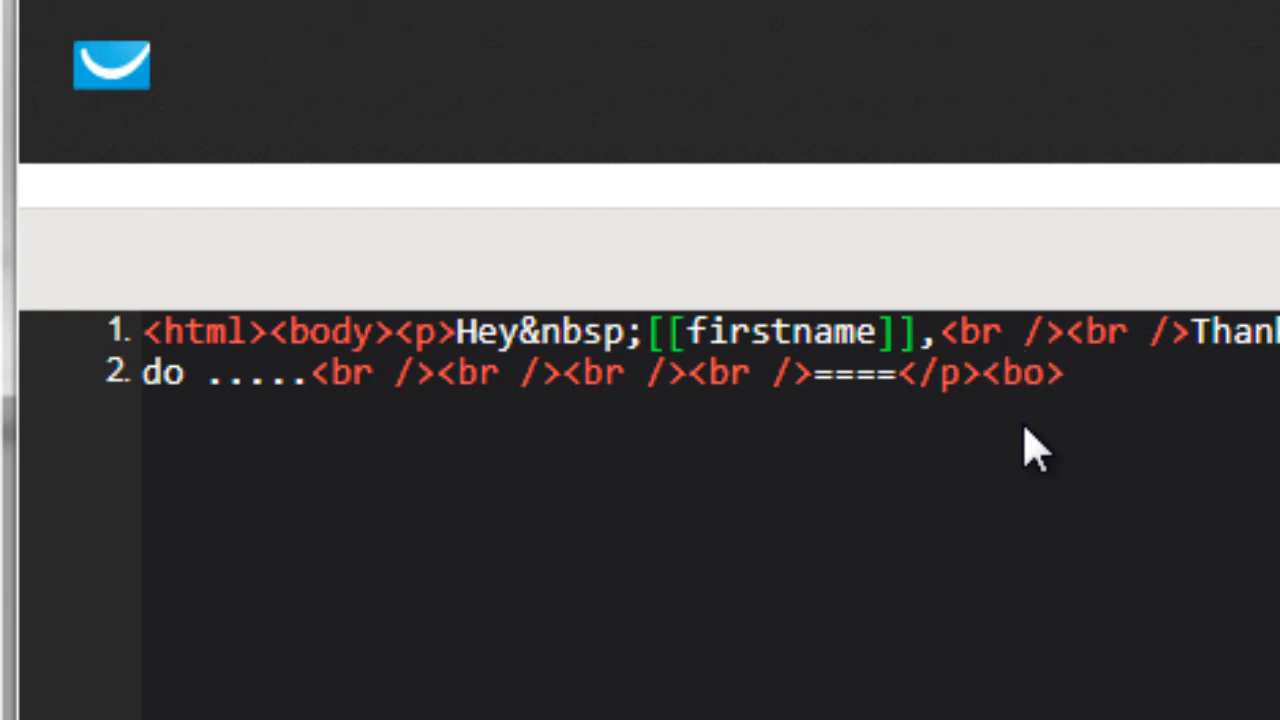
{"action": "key", "text": "Right"}
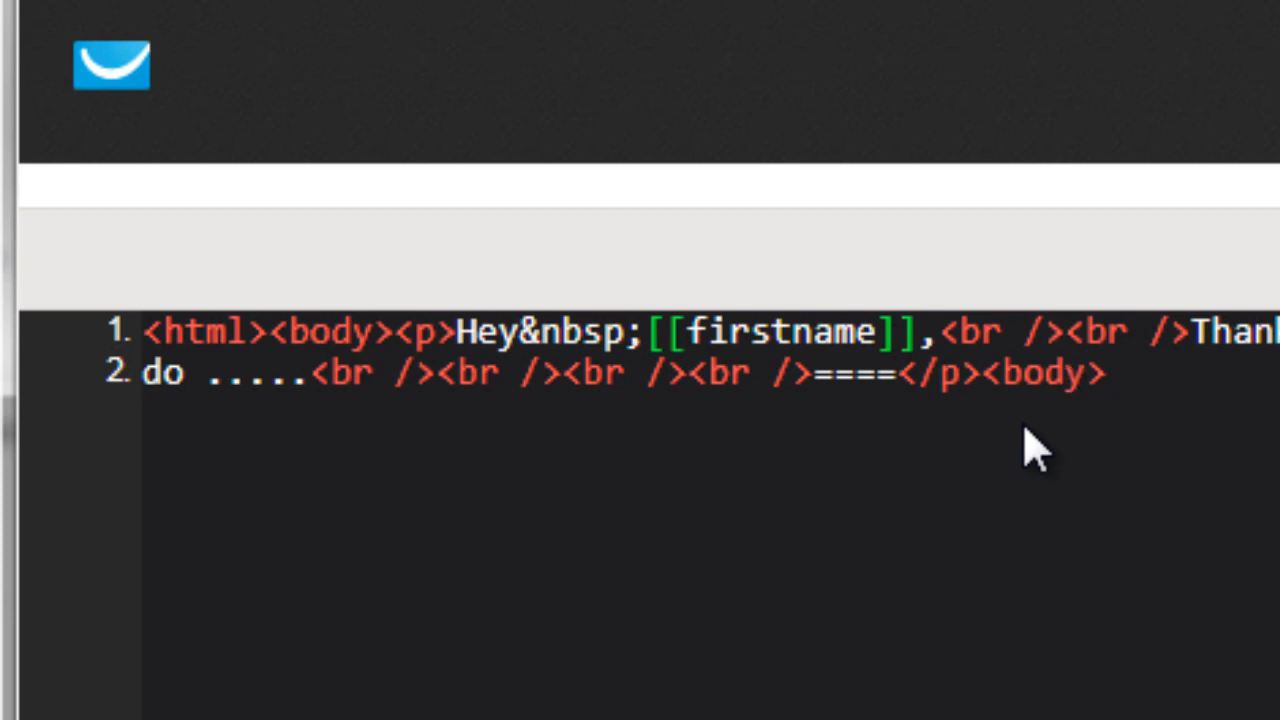
{"action": "type", "text": "<html"}
Add slashes to the two tags at the end of the source so they read </body></html>
{"action": "key", "text": "Left"}
{"action": "key", "text": "Left"}
{"action": "key", "text": "Left"}
{"action": "key", "text": "Left"}
{"action": "key", "text": "Left"}
{"action": "key", "text": "Left"}
{"action": "key", "text": "Left"}
{"action": "key", "text": "Left"}
{"action": "key", "text": "Left"}
{"action": "key", "text": "Left"}
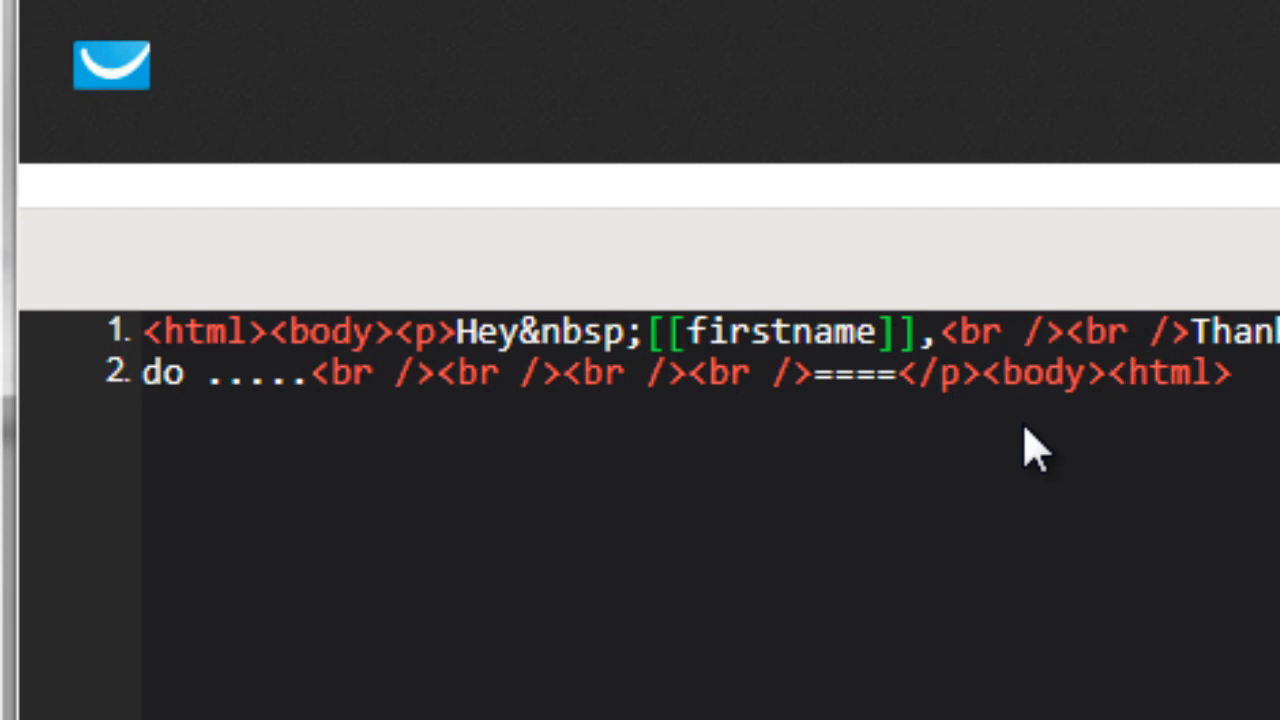
{"action": "type", "text": "/"}
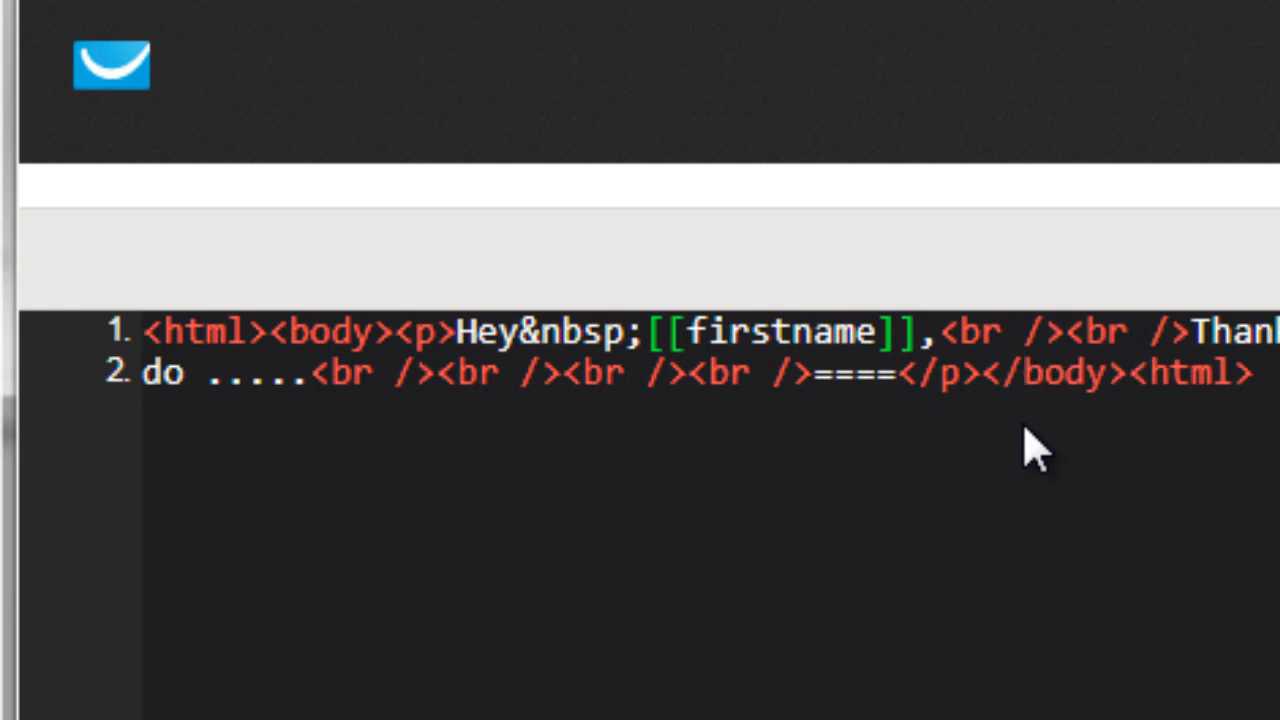
{"action": "key", "text": "Right"}
{"action": "key", "text": "Right"}
{"action": "key", "text": "Right"}
{"action": "key", "text": "Right"}
{"action": "key", "text": "Right"}
{"action": "key", "text": "Right"}
{"action": "type", "text": "/"}
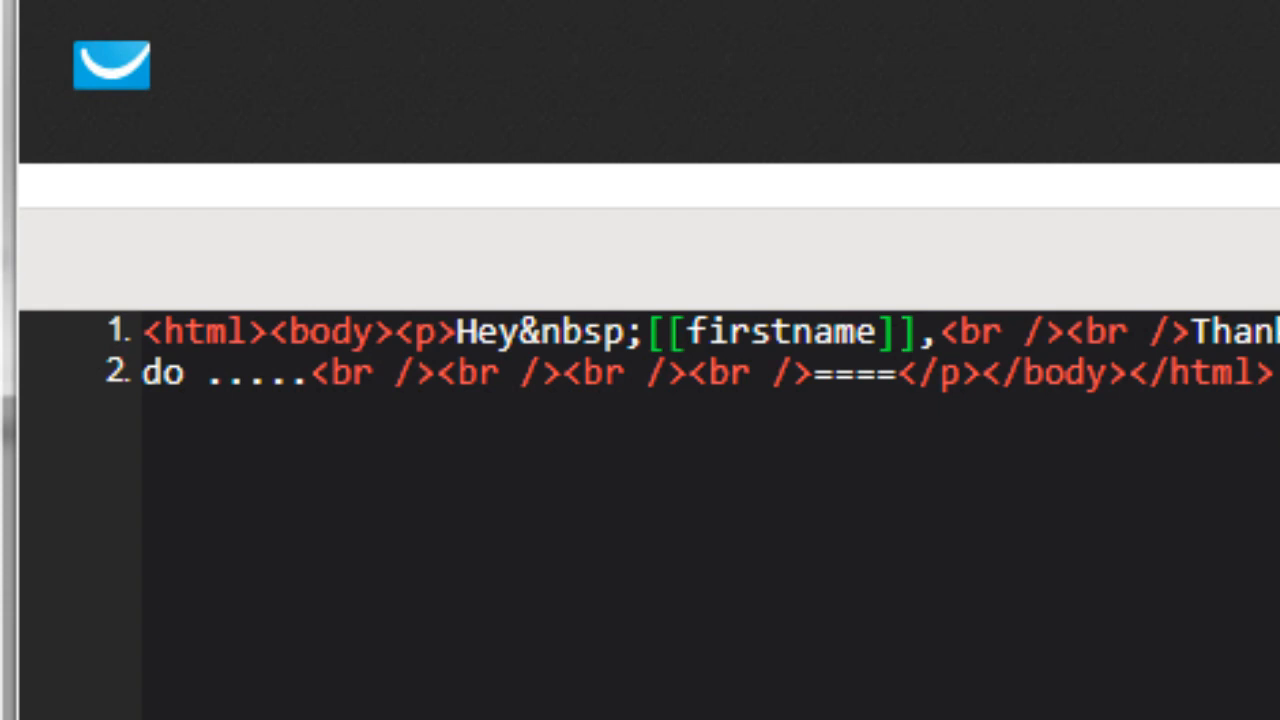
Finish the message and save and publish the "New Test List 1 (Survival Meal Kits)" autoresponder
{"action": "left_click", "coordinate": [1277, 373]}
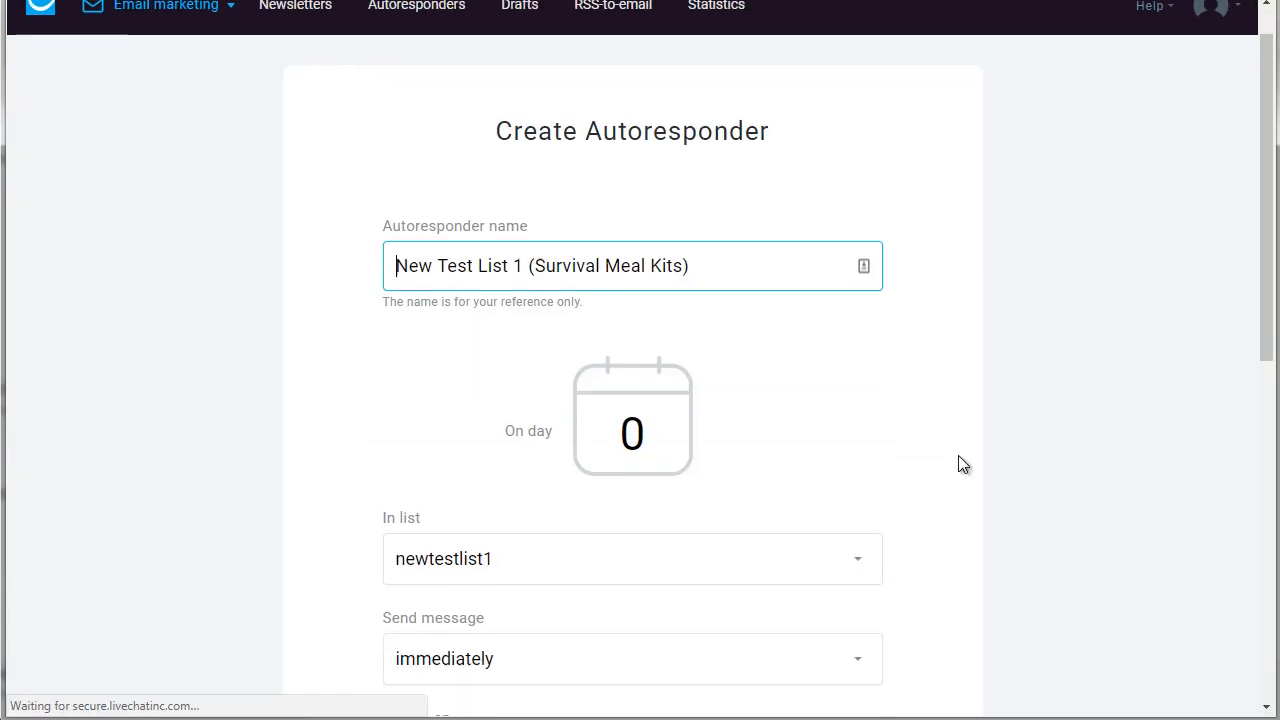
{"action": "scroll", "coordinate": [958, 464], "scroll_direction": "down", "scroll_amount": 8}
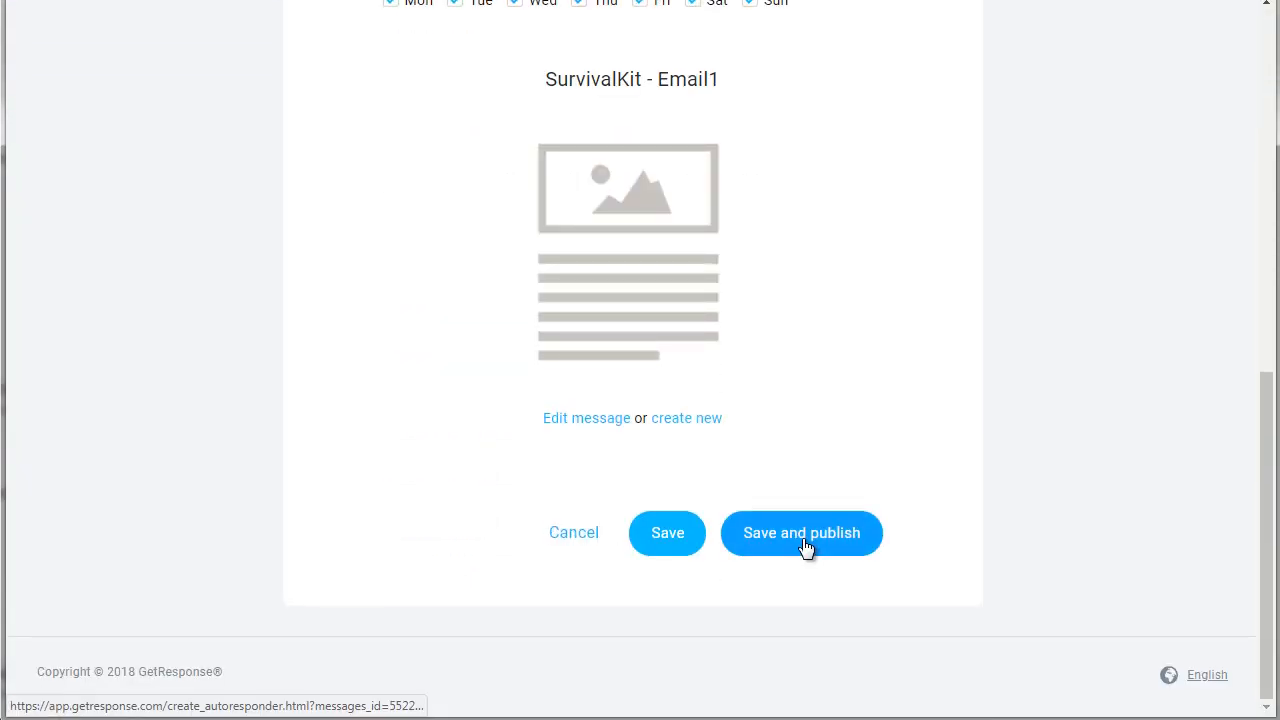
{"action": "left_click", "coordinate": [802, 538]}
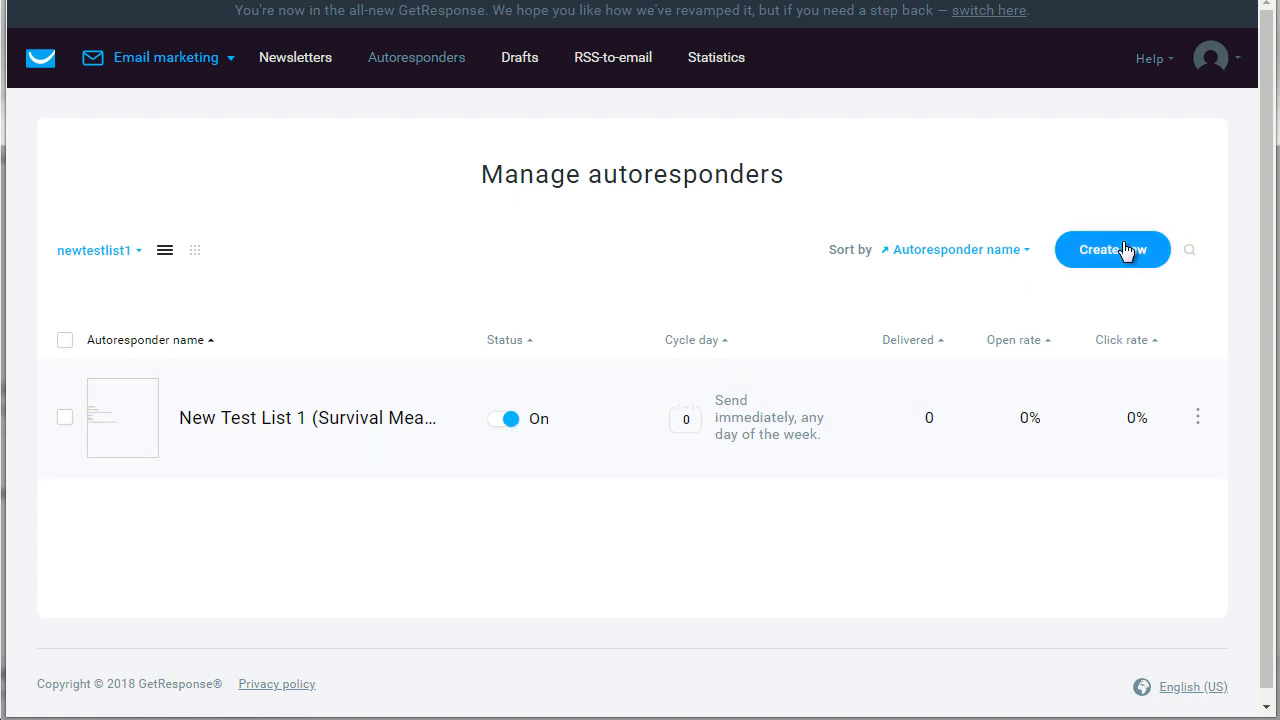
Create a new autoresponder named "Survival Email 2"
{"action": "left_click", "coordinate": [1198, 417]}
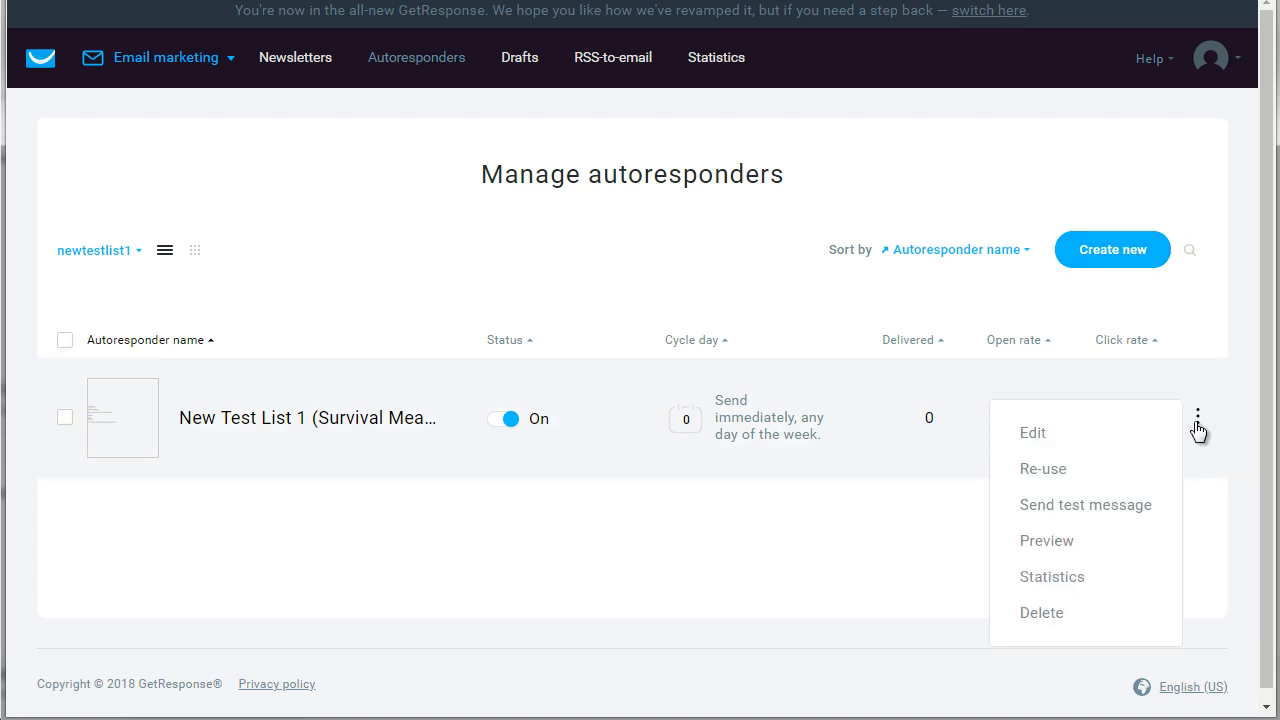
{"action": "left_click", "coordinate": [1064, 466]}
{"action": "type", "text": "S"}
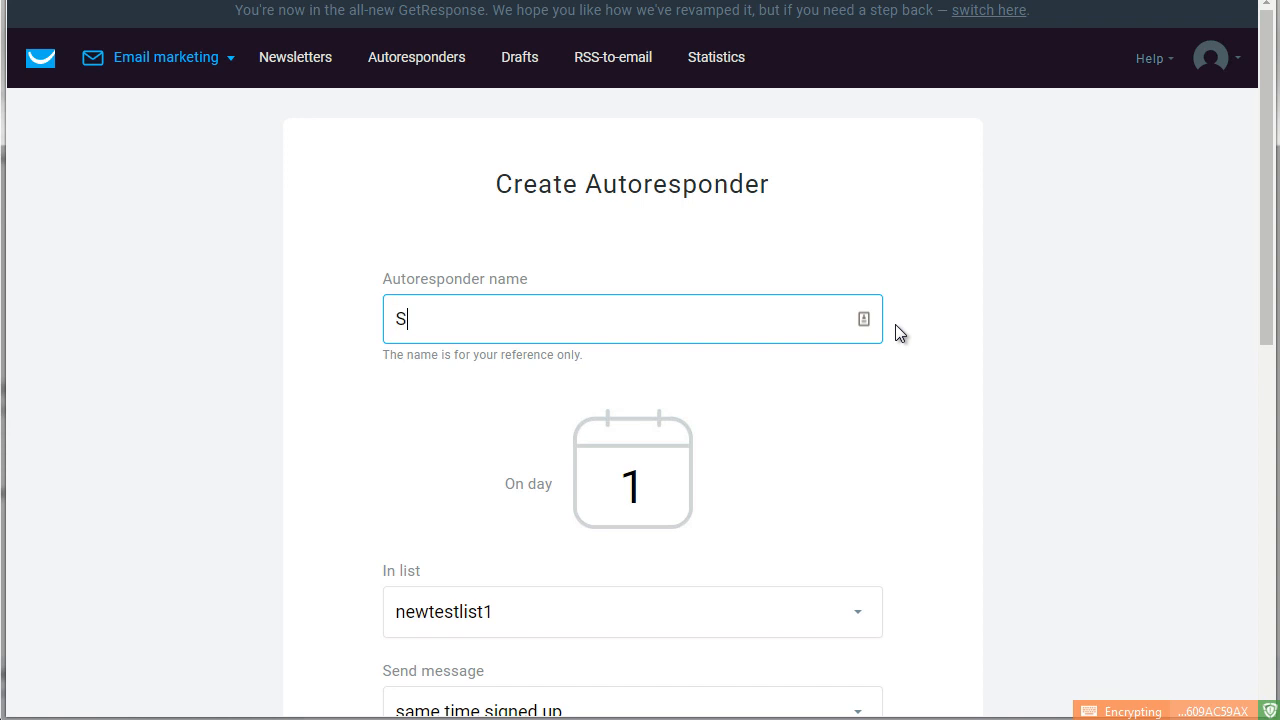
{"action": "type", "text": "urvival Email 2"}
{"action": "left_click", "coordinate": [782, 357]}
{"action": "scroll", "coordinate": [777, 354], "scroll_direction": "down", "scroll_amount": 2}
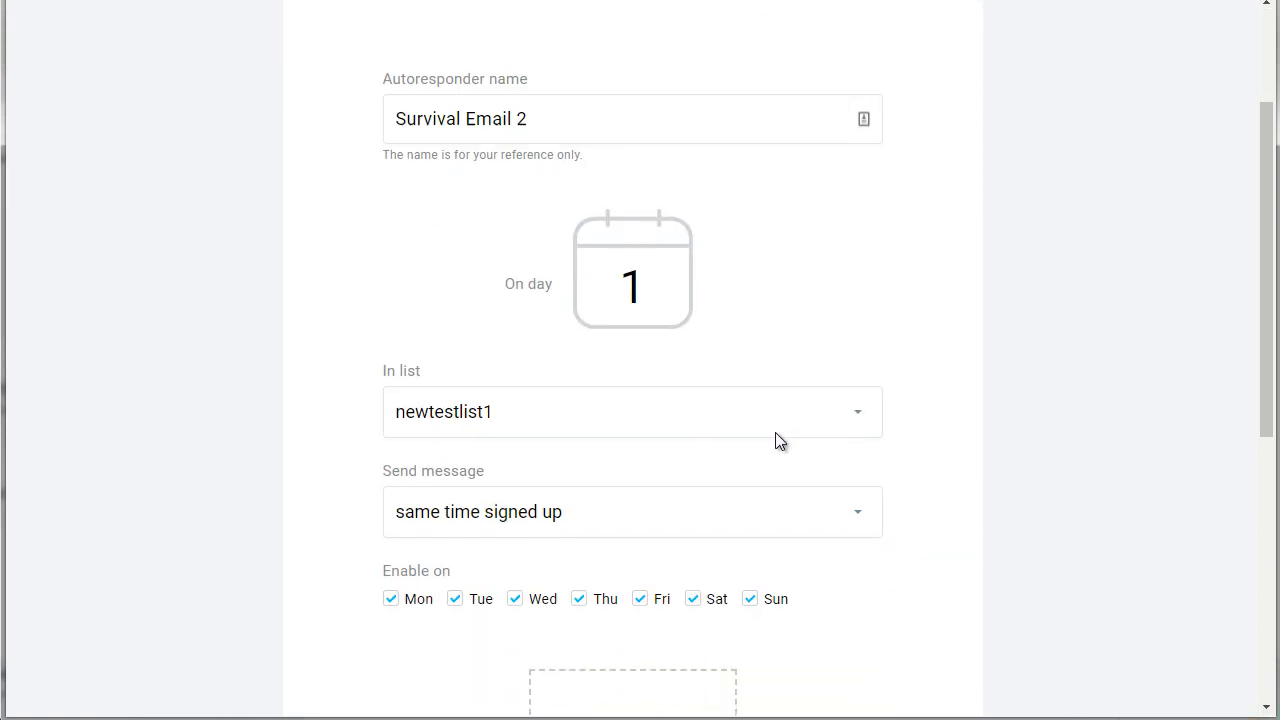
Try day 2 as the new autoresponder's send day and set it back to 1
{"action": "left_click", "coordinate": [600, 288]}
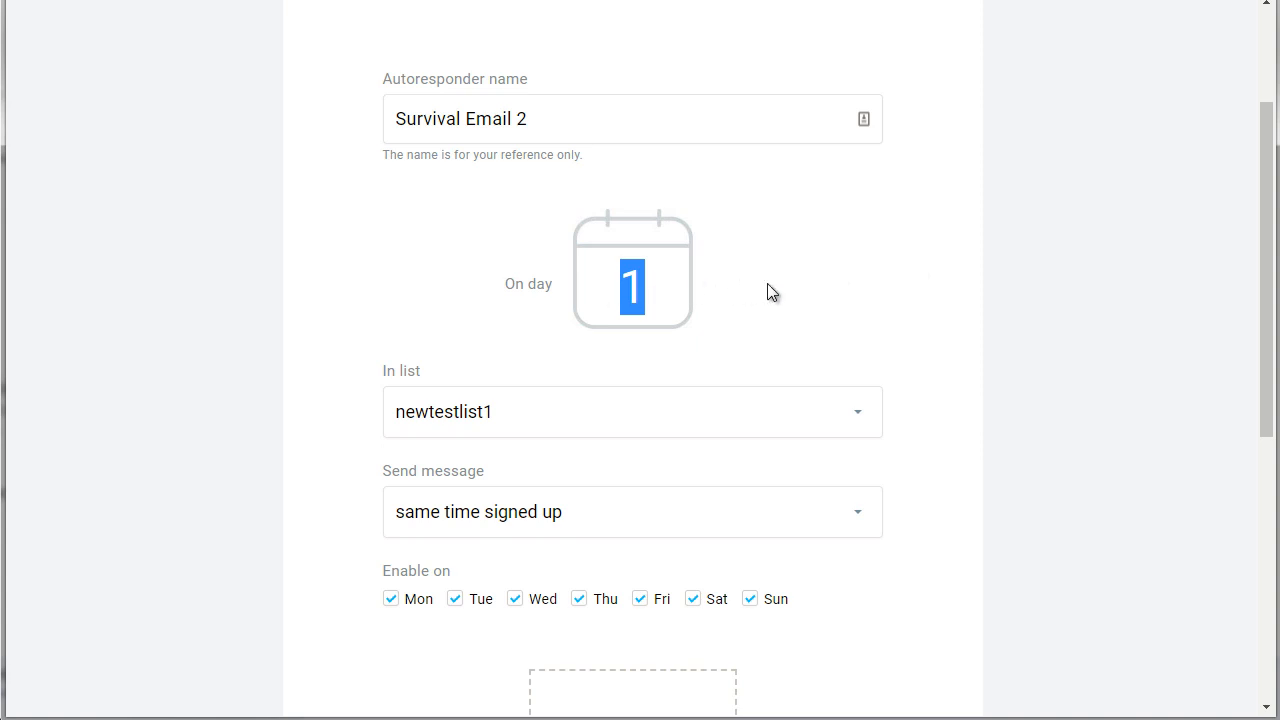
{"action": "left_click", "coordinate": [825, 273]}
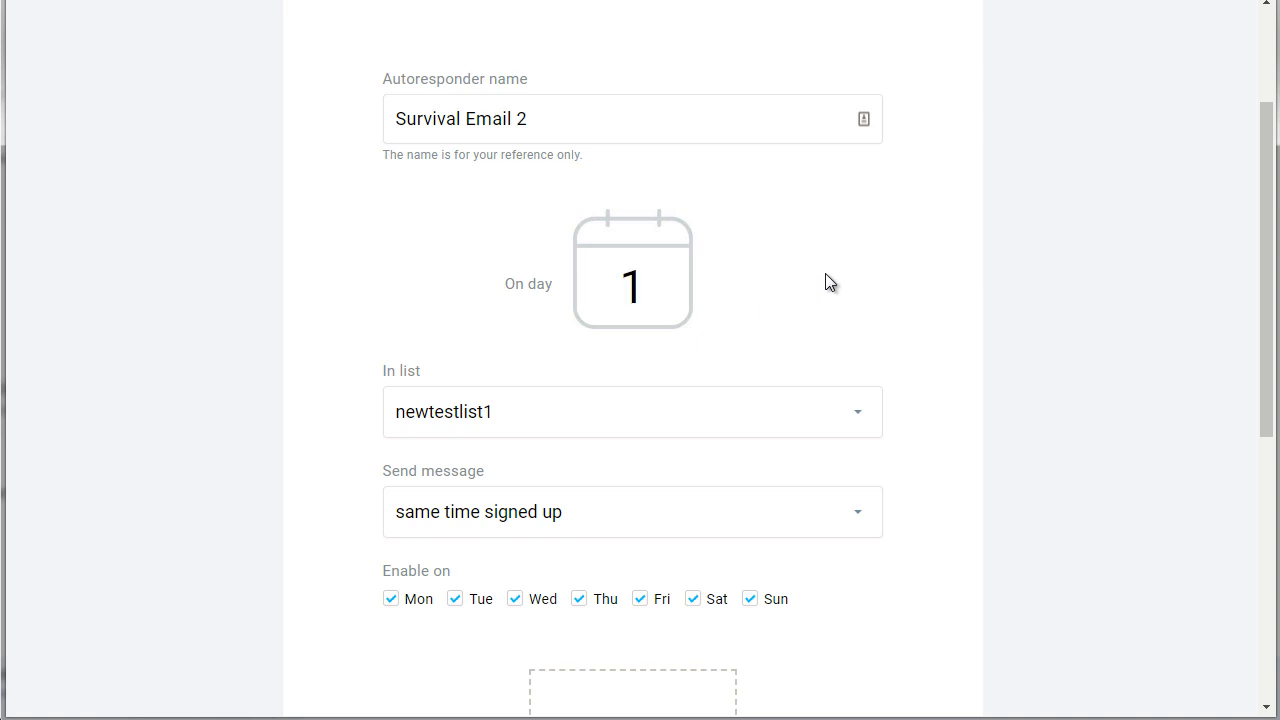
{"action": "left_click", "coordinate": [897, 280]}
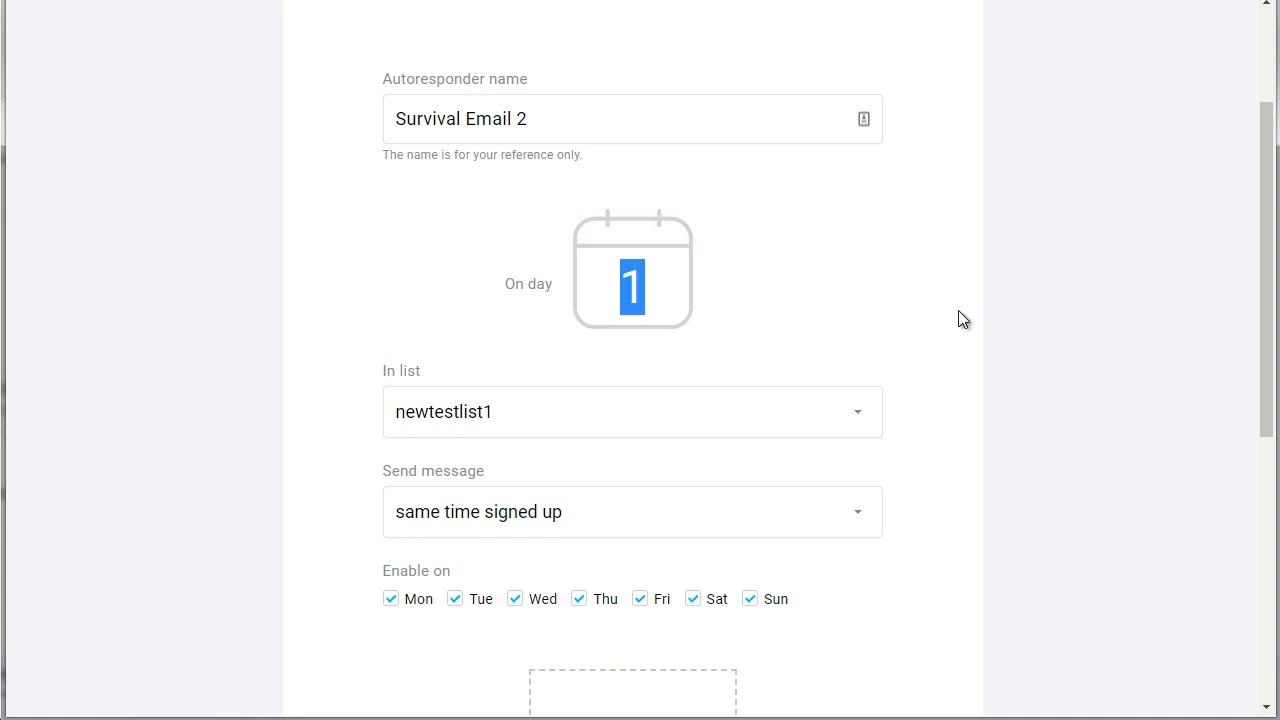
{"action": "type", "text": "2"}
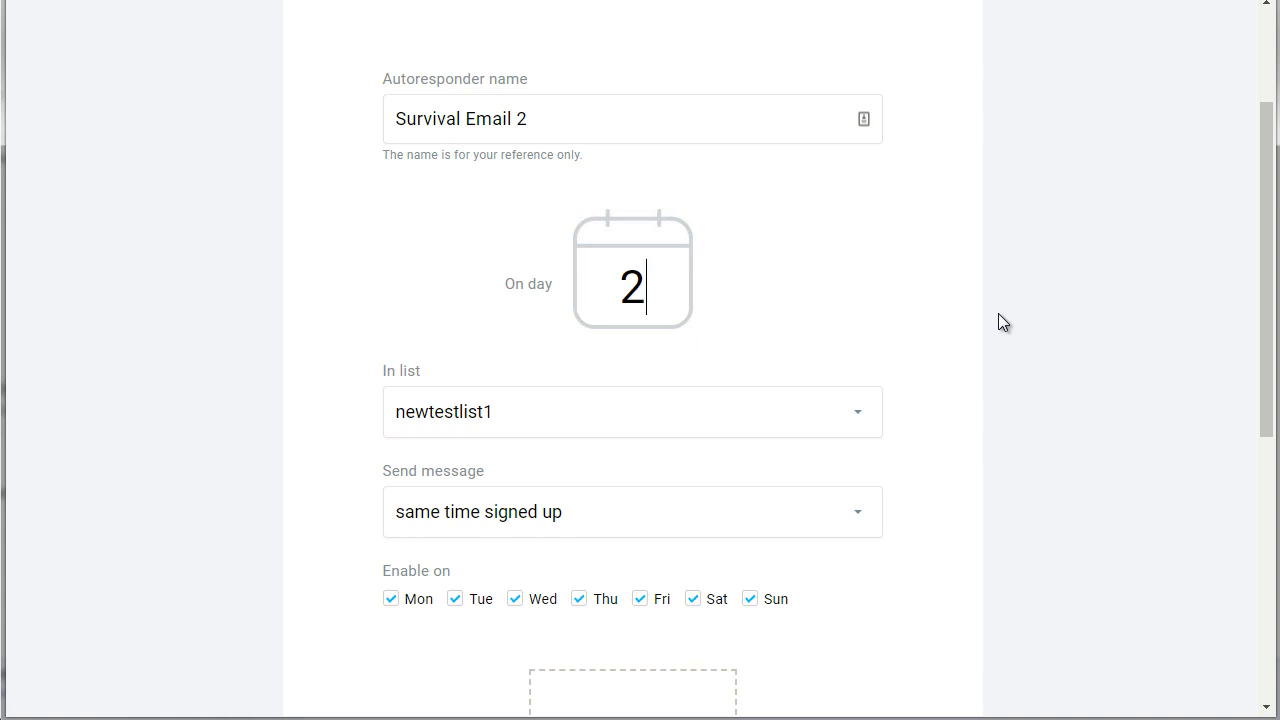
{"action": "key", "text": "BackSpace"}
{"action": "type", "text": "1"}
{"action": "scroll", "coordinate": [999, 314], "scroll_direction": "down", "scroll_amount": 5}
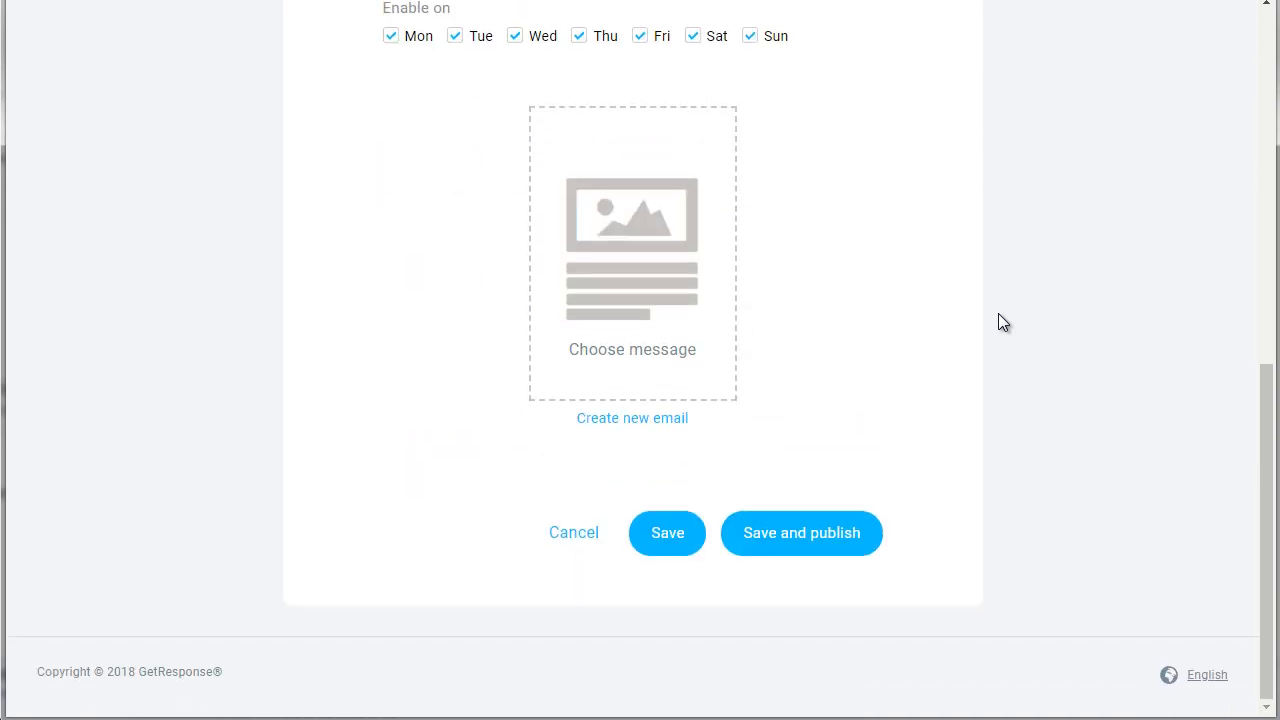